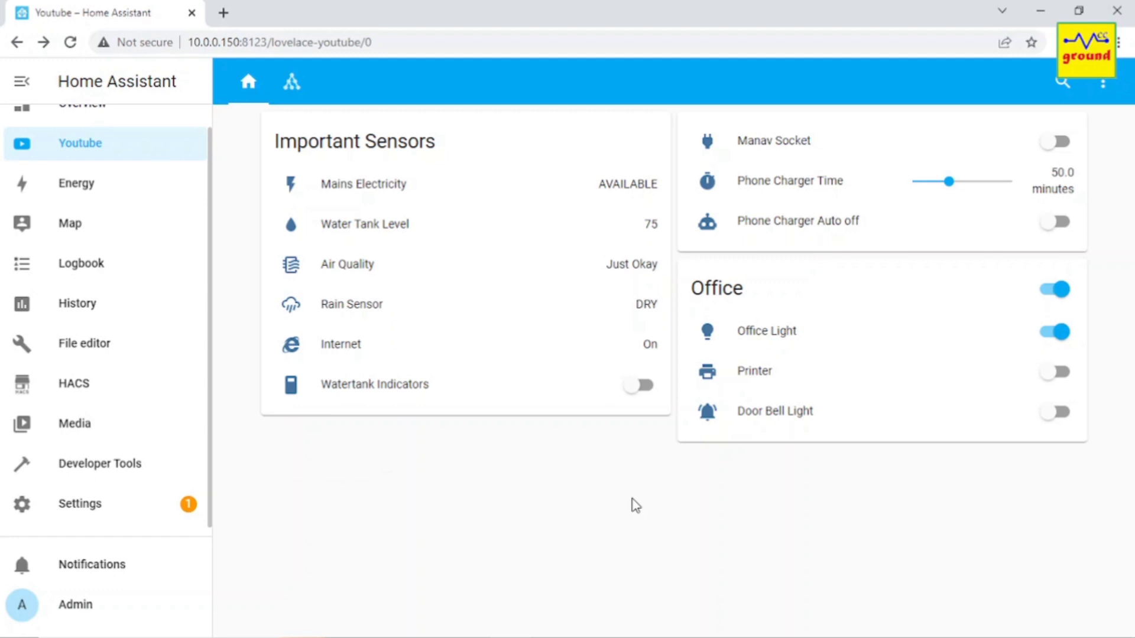
- In Developer Tools, switch to the Template tab and delete the entire demo template
click(96, 471)
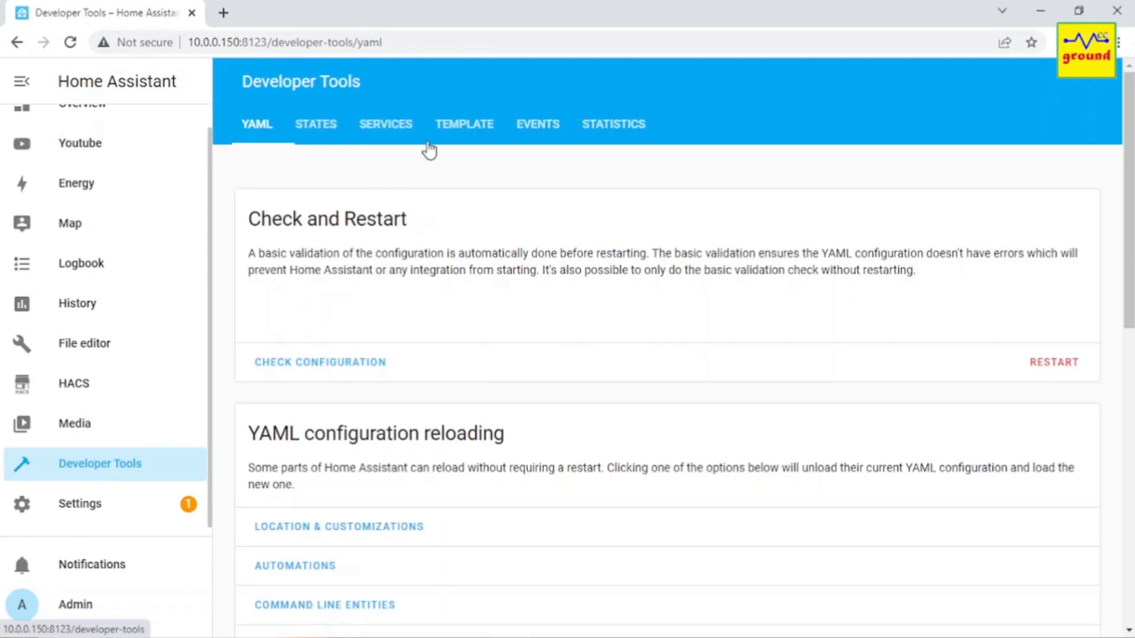
click(464, 131)
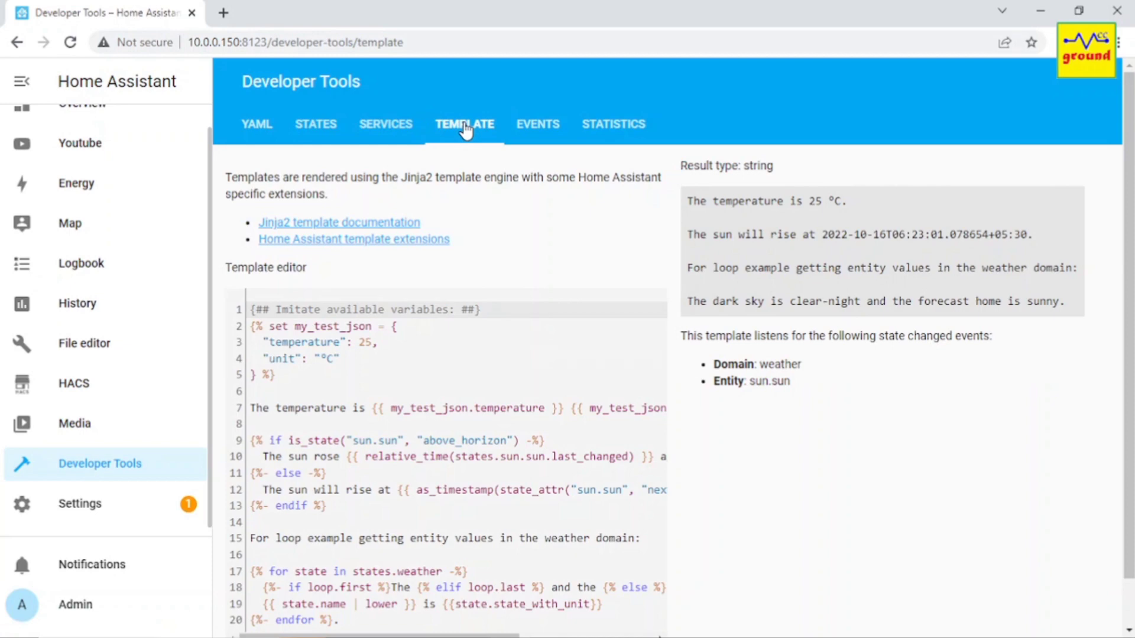
click(302, 408)
key(ctrl+a)
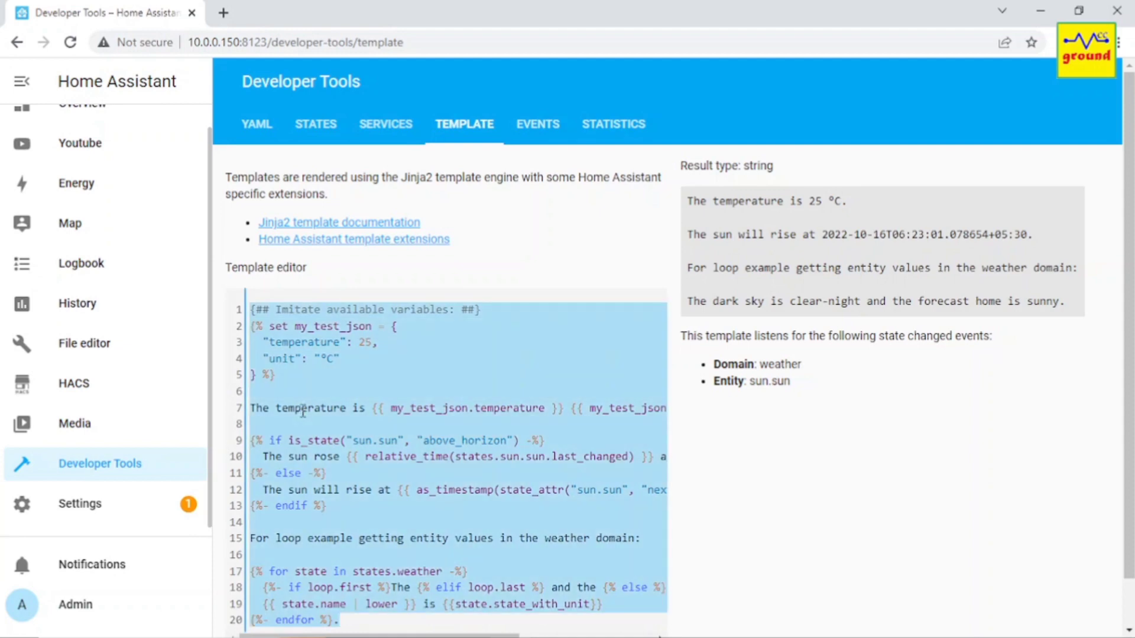
key(BackSpace)
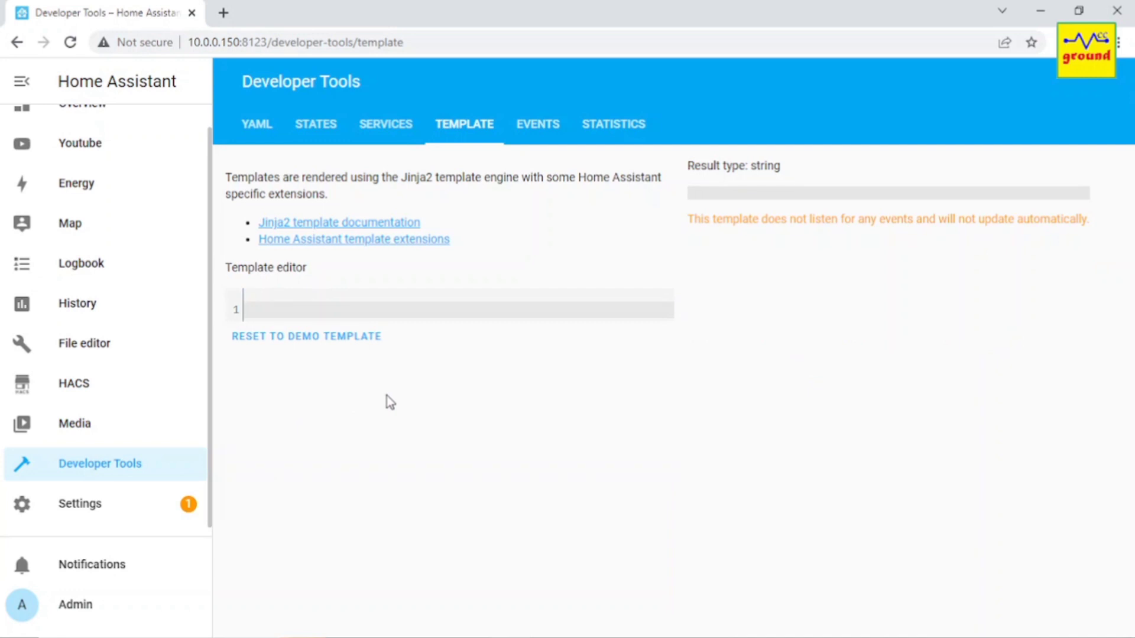
- Enter the template {{ states.person | map(attribute='state') | select('eq','home') | list }}
click(289, 312)
text({{)
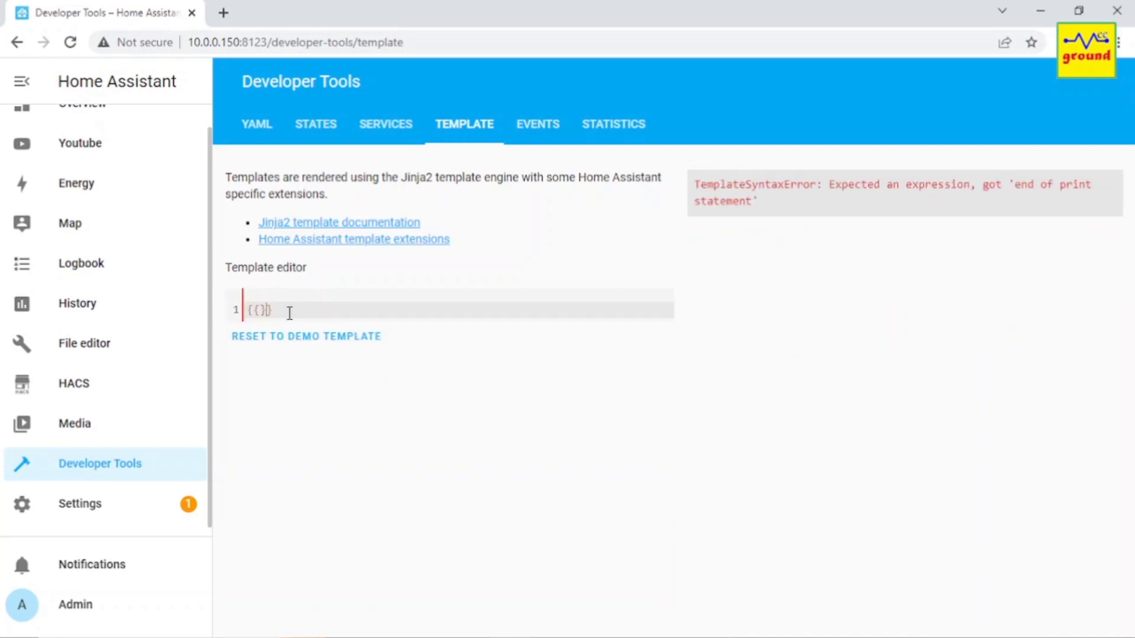
key(Left)
text(s)
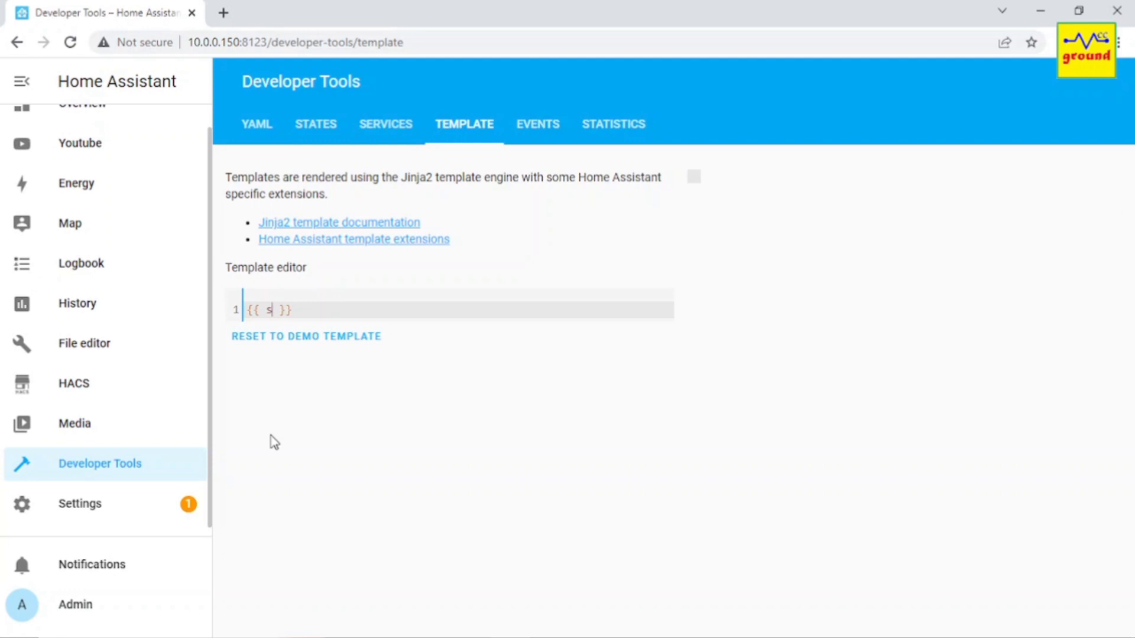
text(tates.person |)
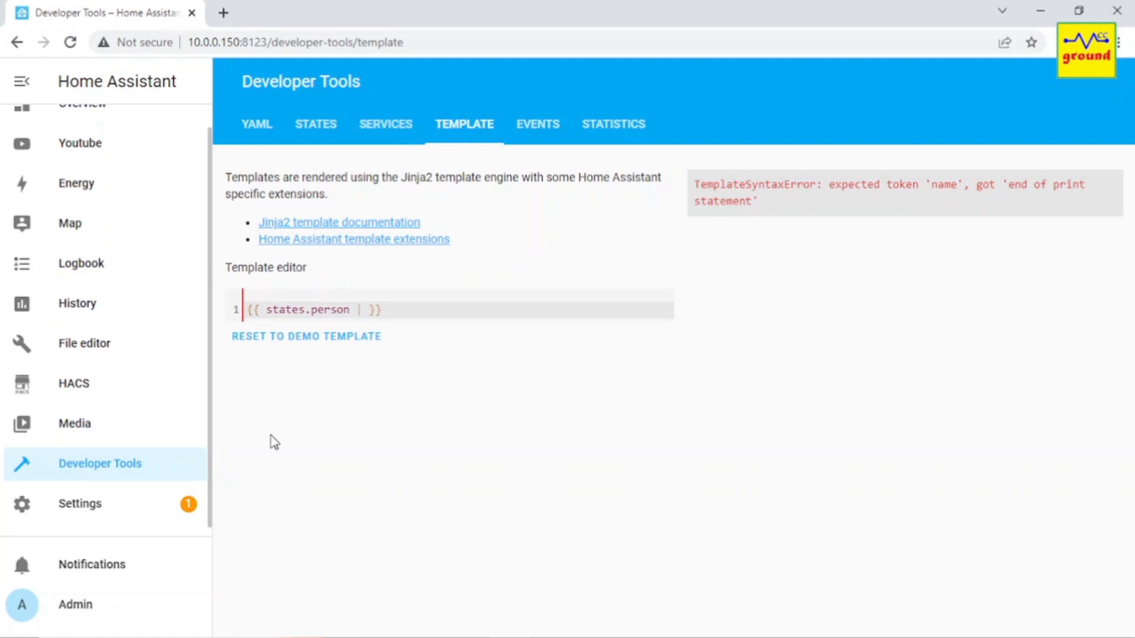
text( map(attribu)
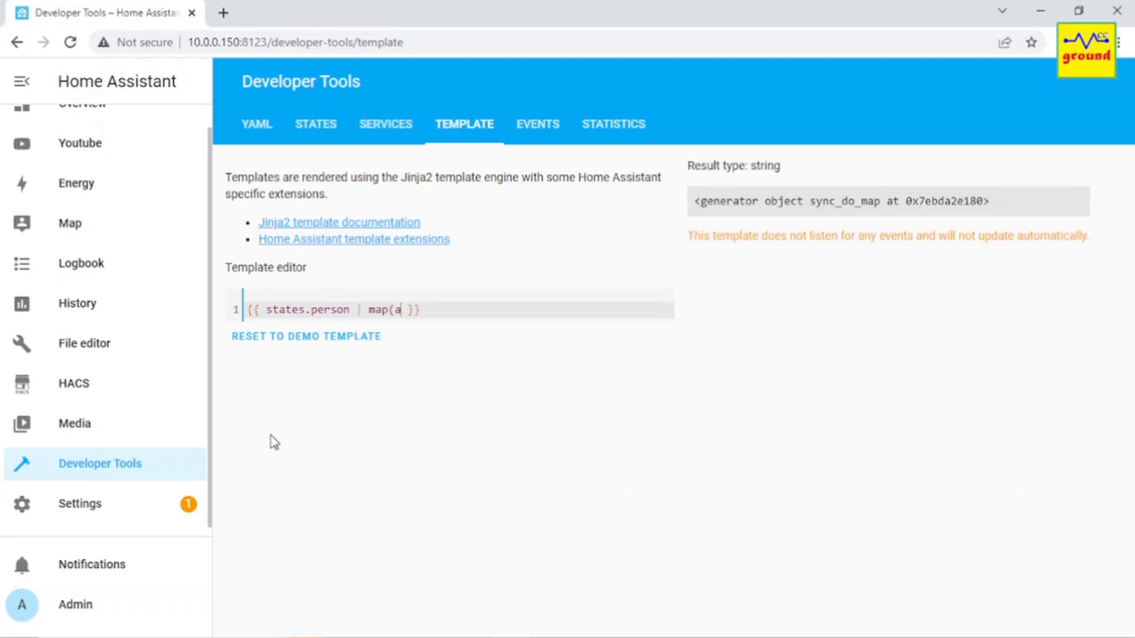
text(te)
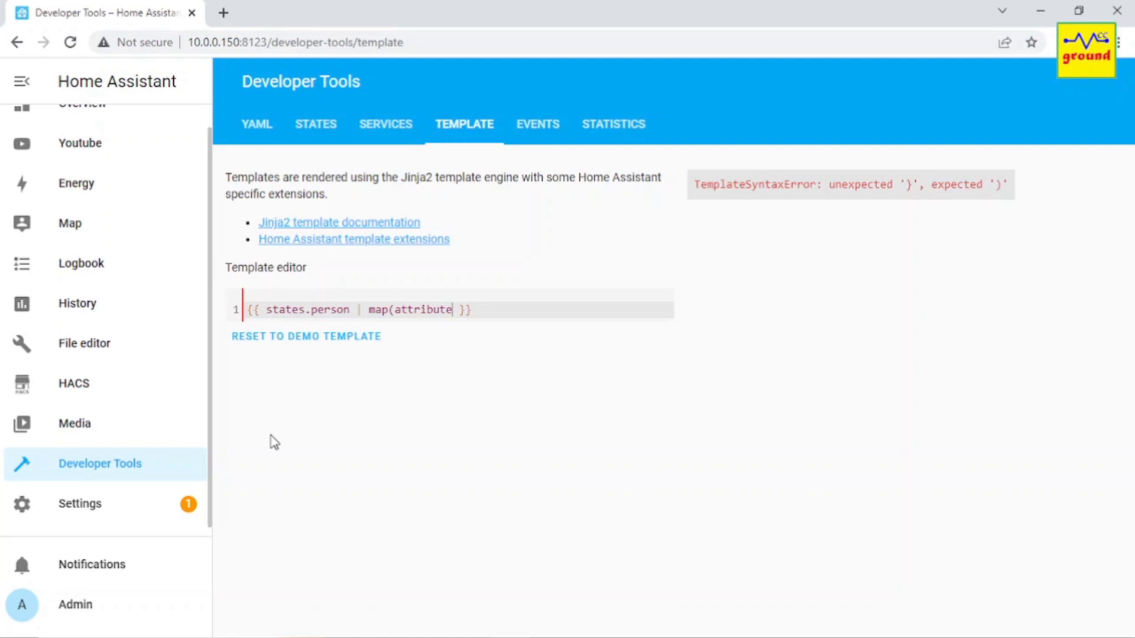
text(=')
text(state'))
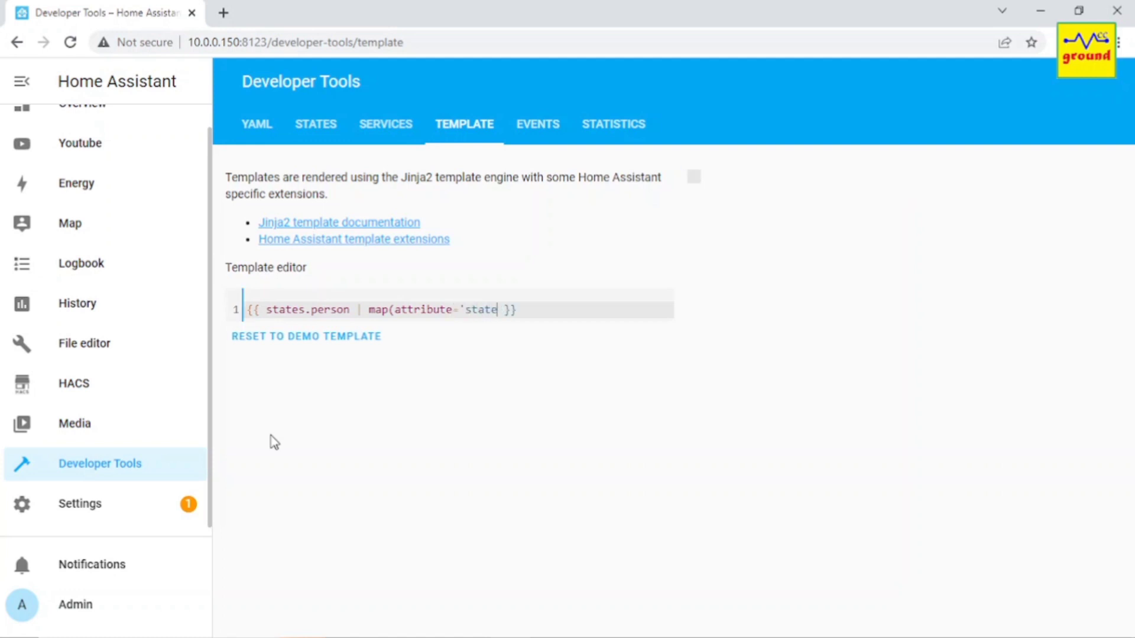
text( |)
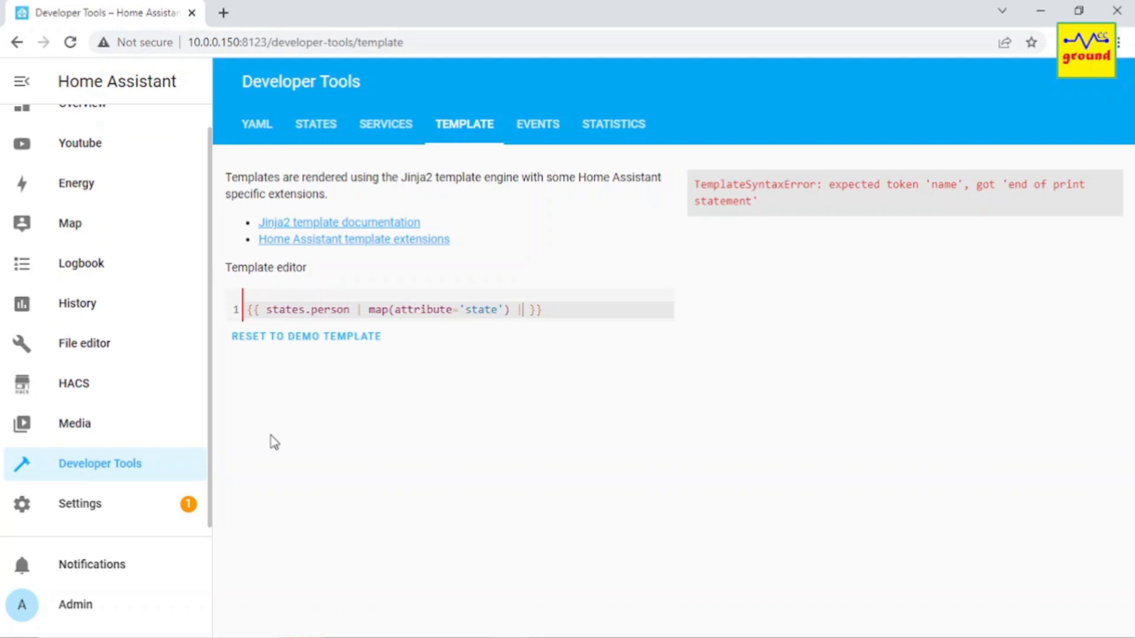
text(select)
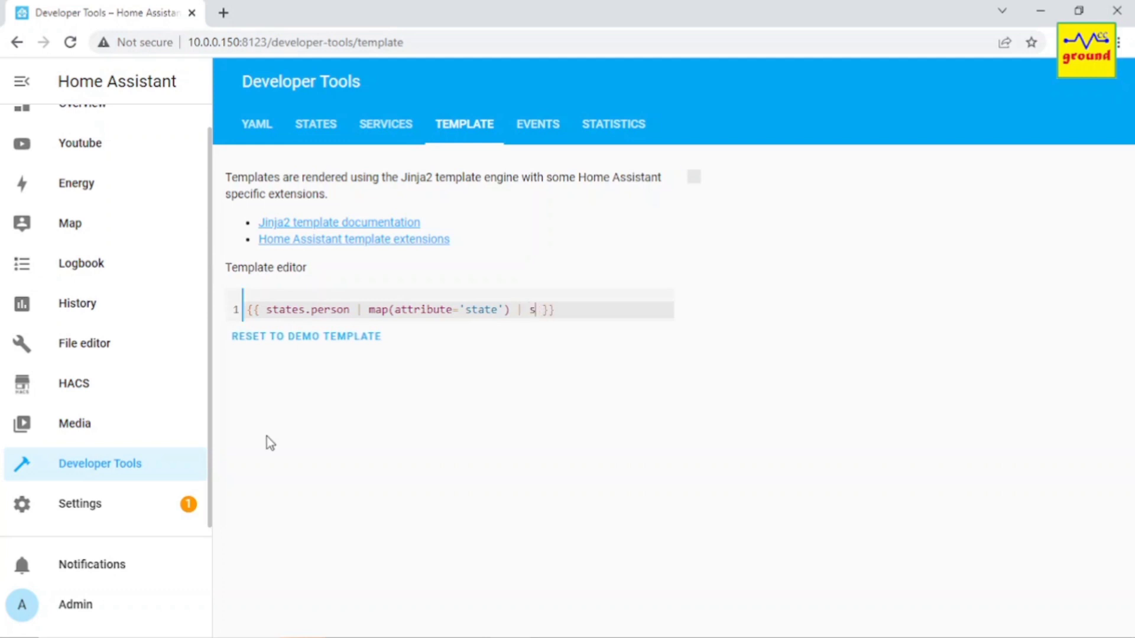
text((')
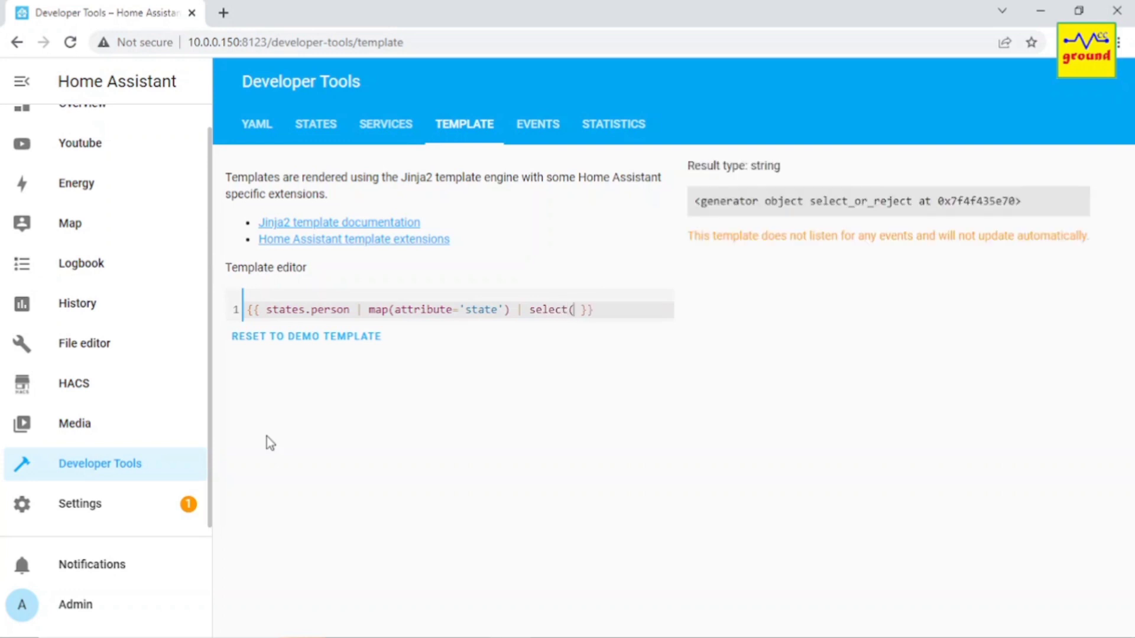
text(eq',)
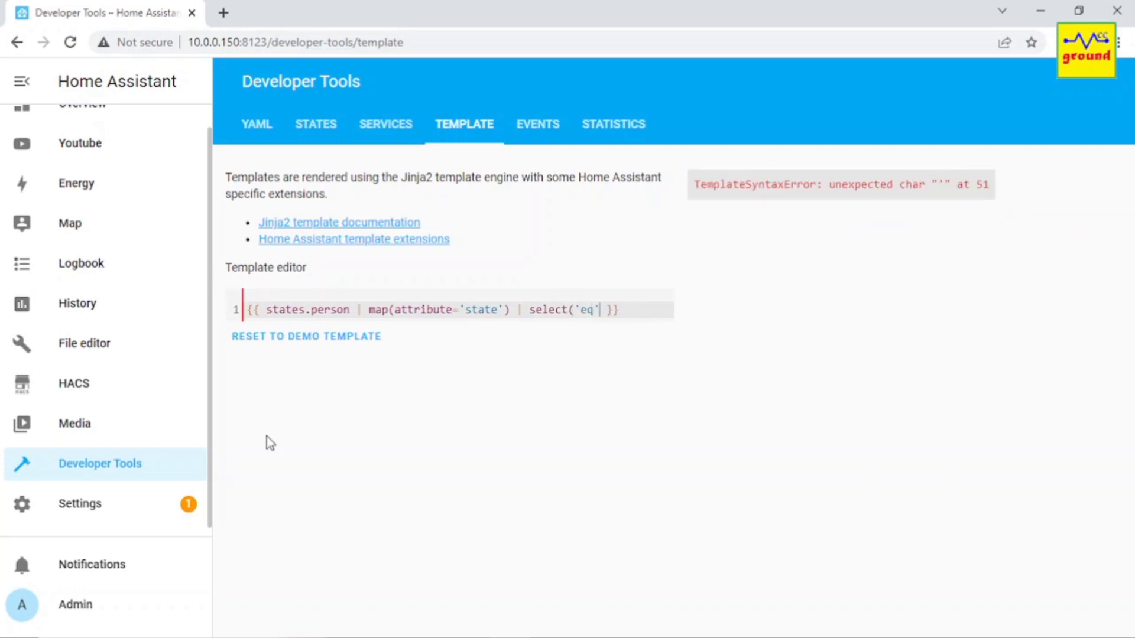
text('home')
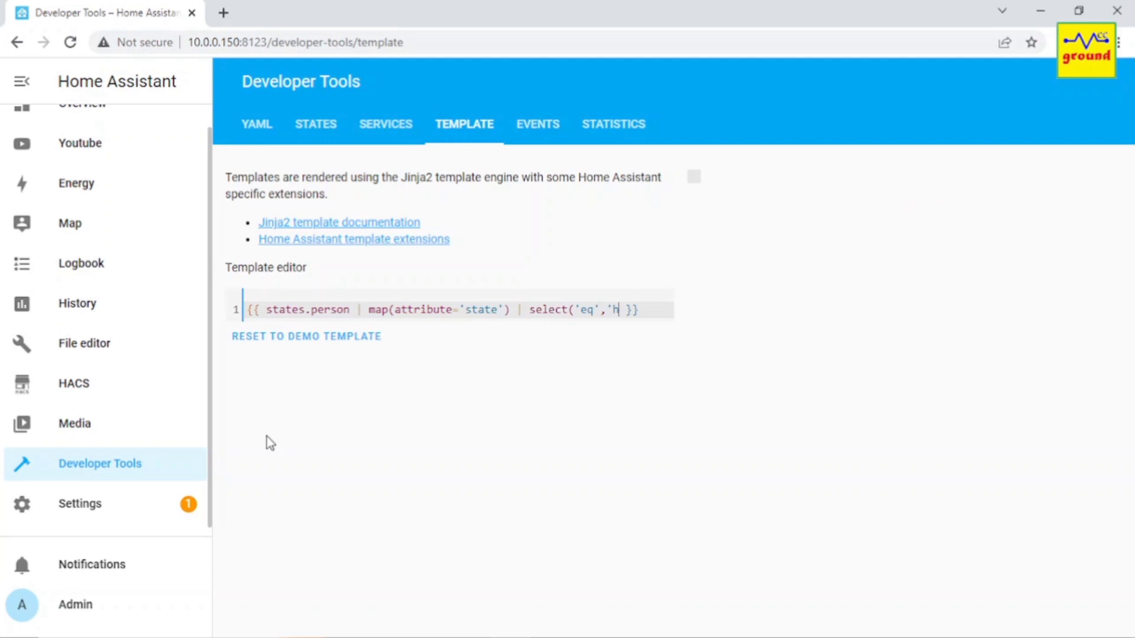
text() |)
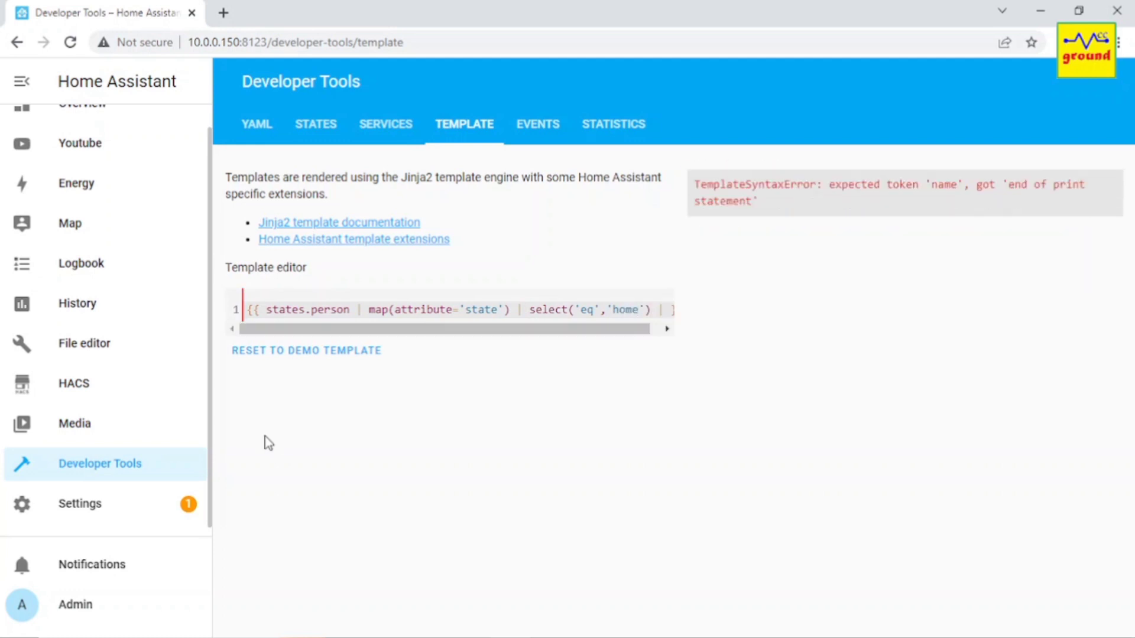
text( list)
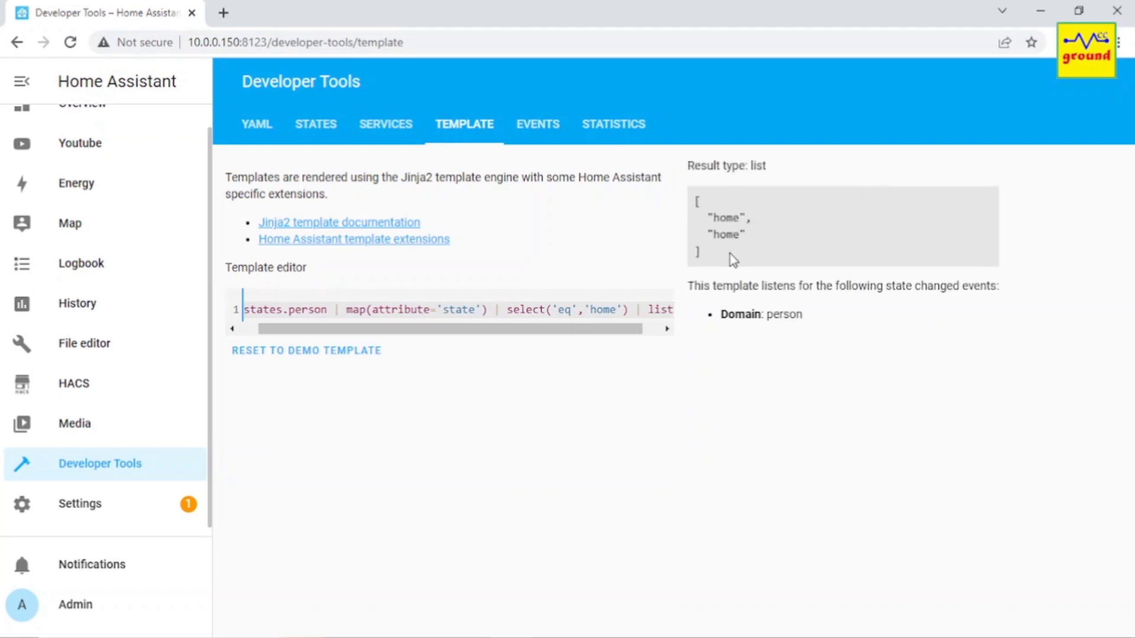
- Append | length to the template so it renders the count 2
text(| )
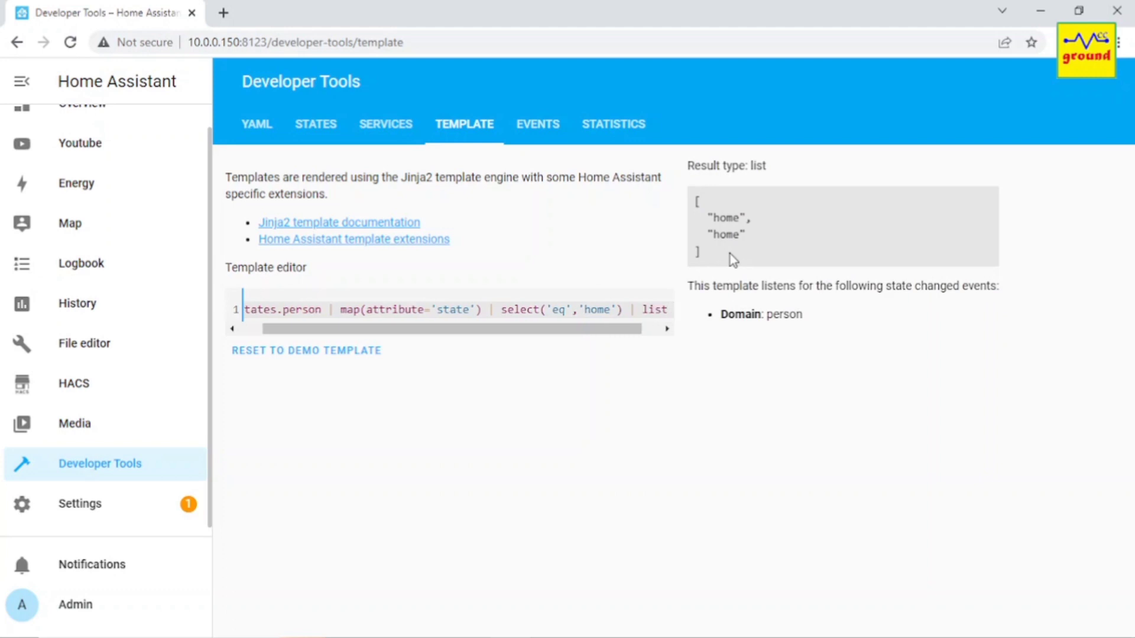
text(length)
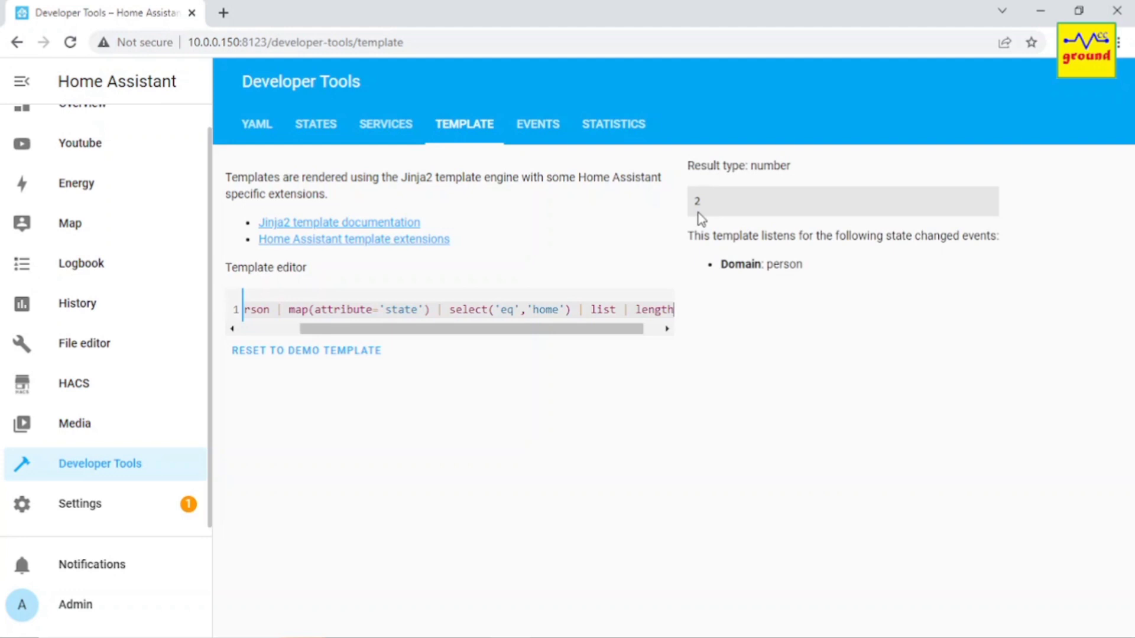
drag(342, 330, 264, 332)
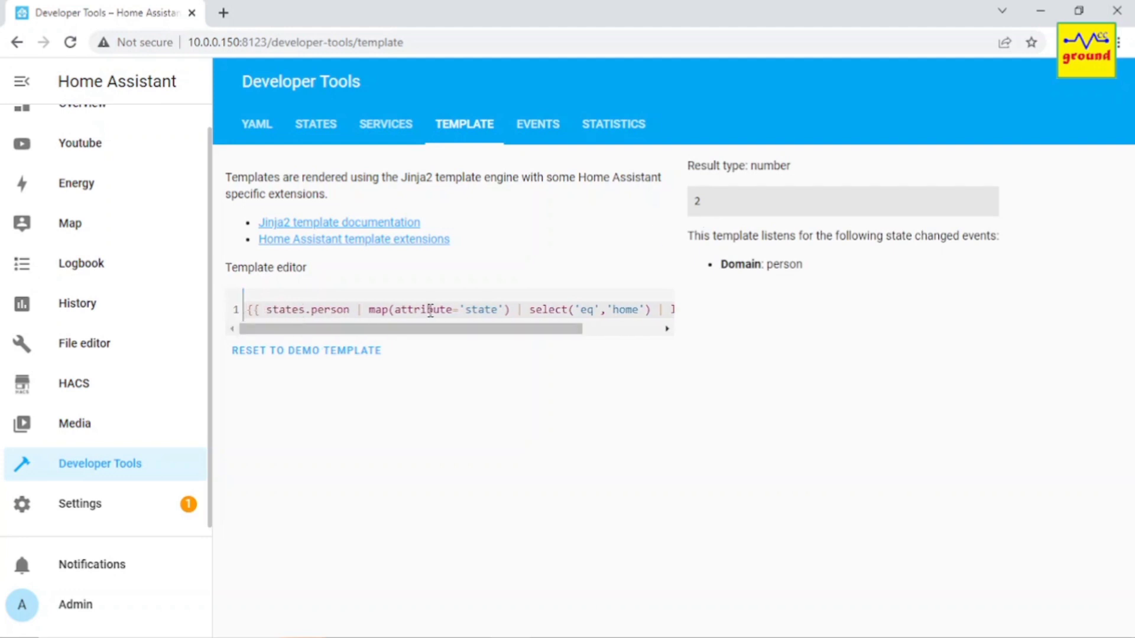
drag(568, 328, 646, 340)
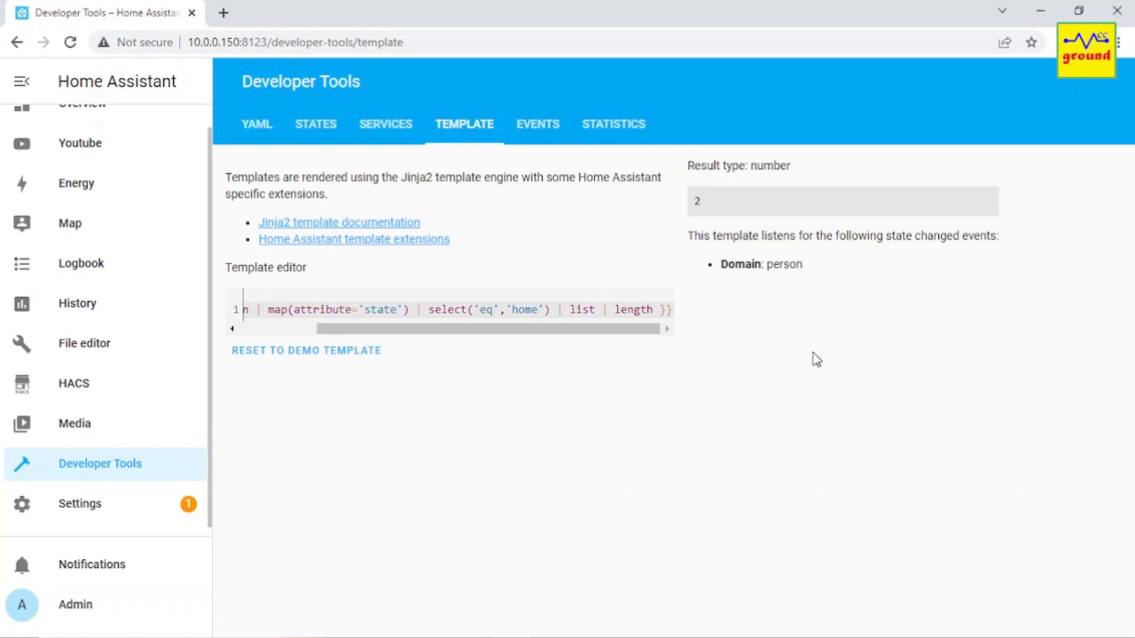
- Change the template to count switch entities whose state is 'on'
drag(502, 329, 417, 329)
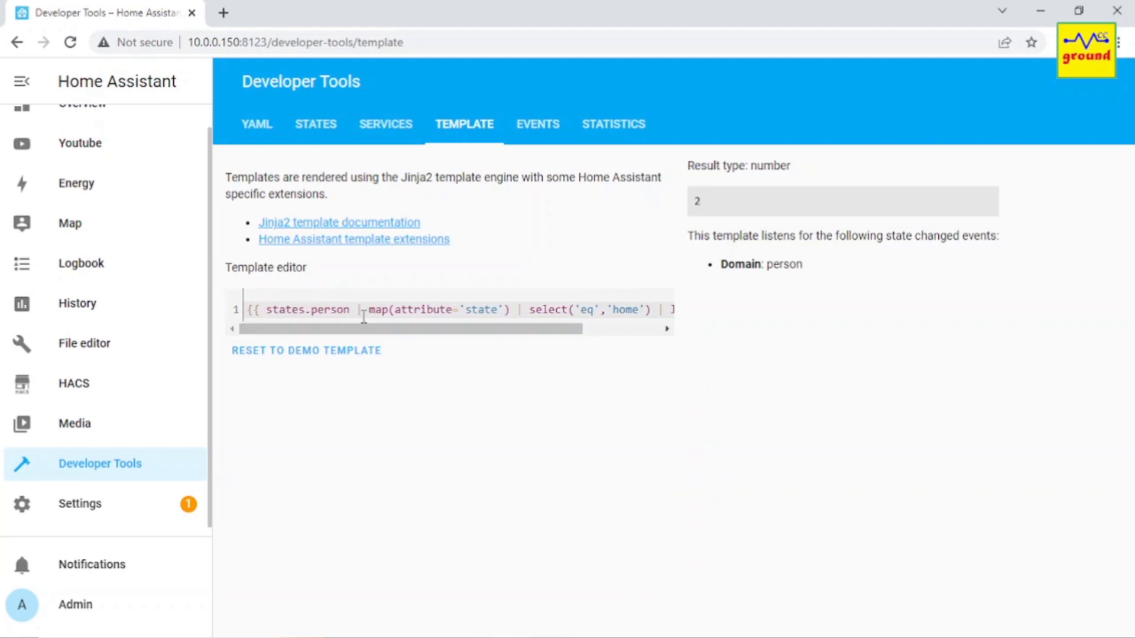
double_click(313, 308)
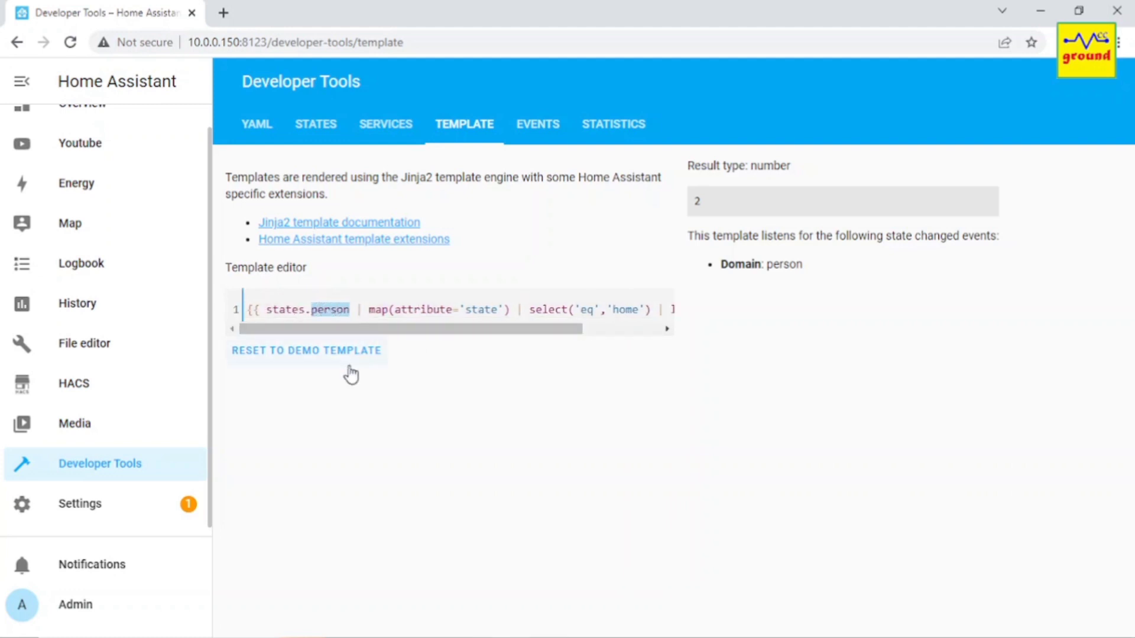
text(switch)
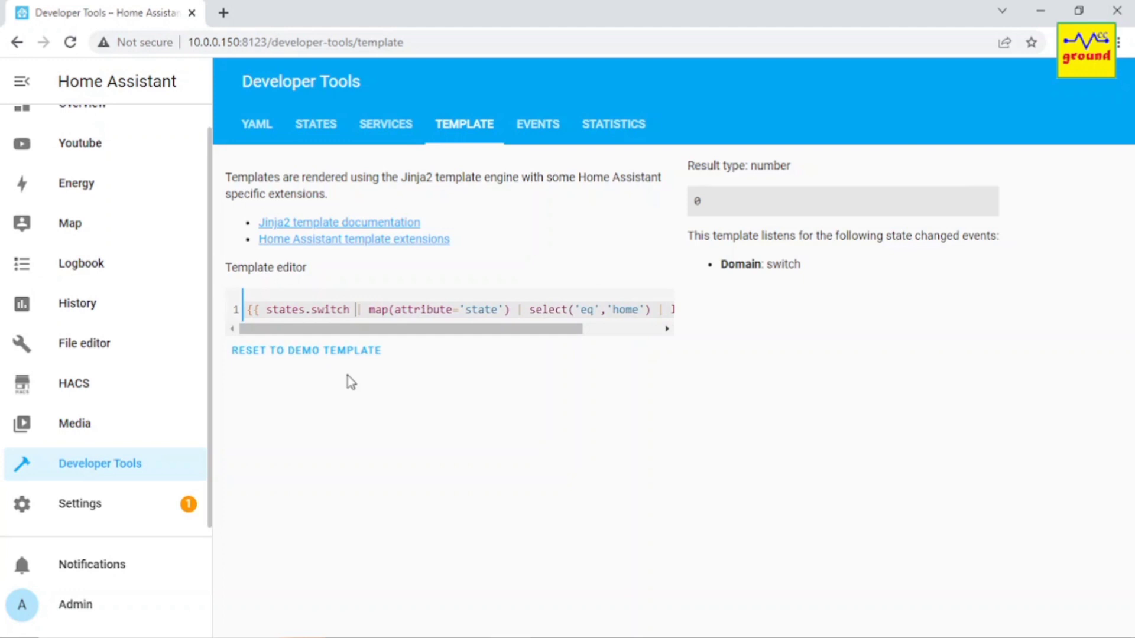
key(Right)
key(Right)
key(Right)
key(Right)
key(Right)
key(Right)
key(Right)
key(Right)
key(Right)
key(Right)
key(Right)
key(Right)
key(Right)
key(Right)
key(Right)
key(Right)
key(Right)
key(Right)
key(Right)
key(Right)
key(Right)
key(Right)
key(Right)
key(Right)
key(Right)
key(Right)
key(Right)
key(Right)
key(Right)
key(Right)
key(Right)
key(Right)
key(Right)
key(Right)
key(Right)
key(Right)
key(Right)
key(Right)
key(Right)
key(BackSpace)
key(BackSpace)
key(BackSpace)
key(BackSpace)
text(on)
- Test the 'off' and 'unavailable' filters, then restore the person states with 'home'
key(BackSpace)
text(ff)
key(BackSpace)
key(BackSpace)
key(BackSpace)
text(unavailable)
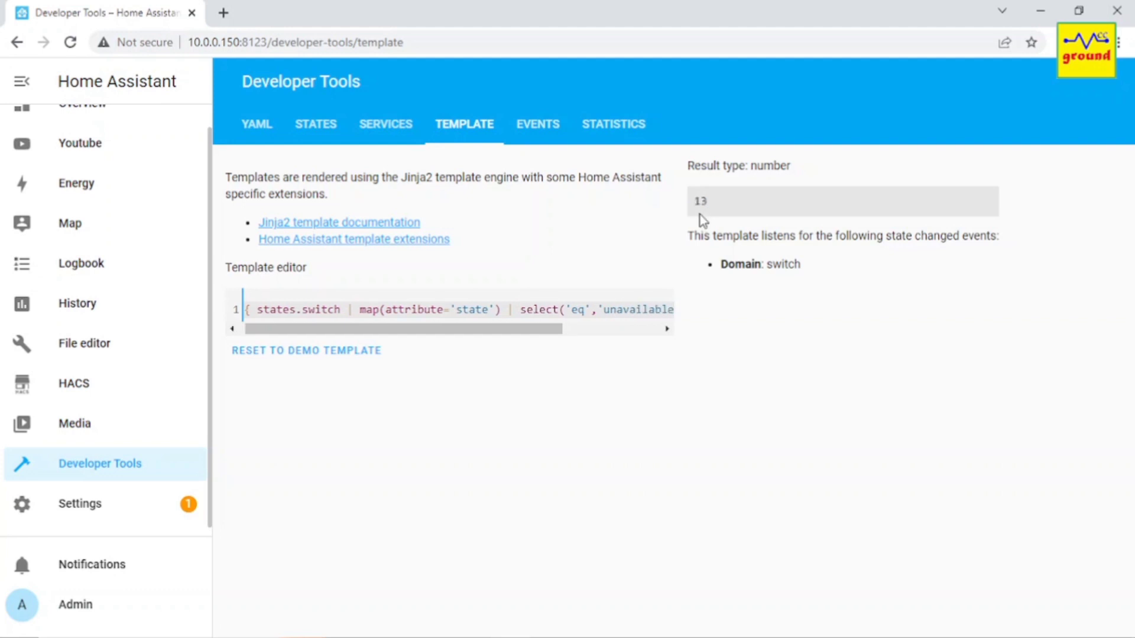
key(BackSpace)
key(BackSpace)
key(BackSpace)
key(BackSpace)
key(BackSpace)
key(BackSpace)
key(BackSpace)
key(BackSpace)
key(BackSpace)
key(BackSpace)
key(BackSpace)
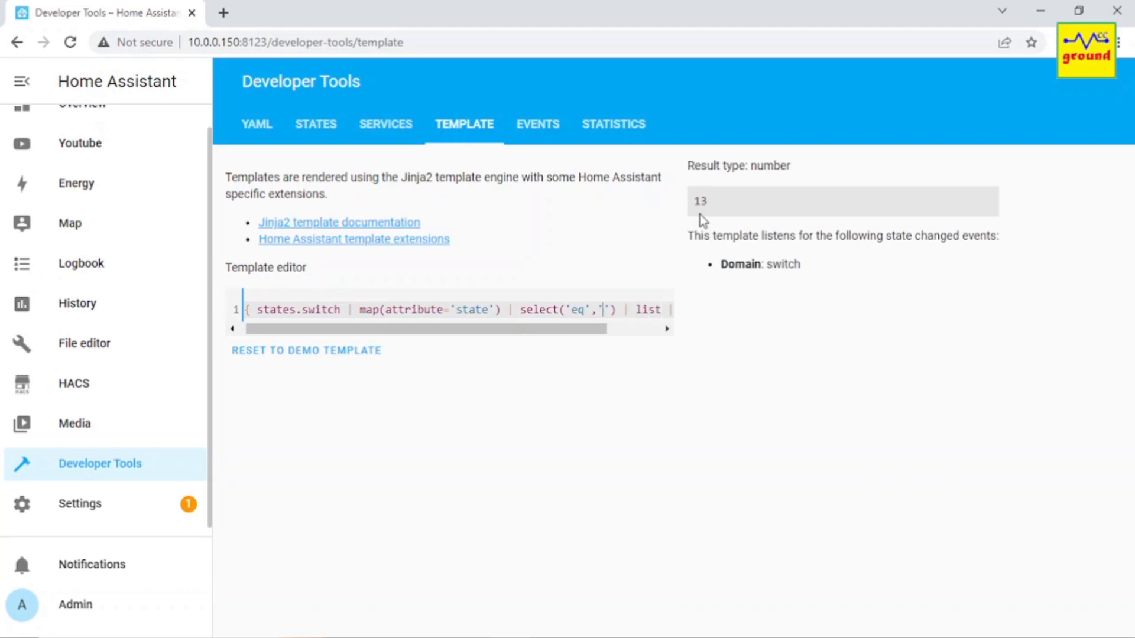
text(home)
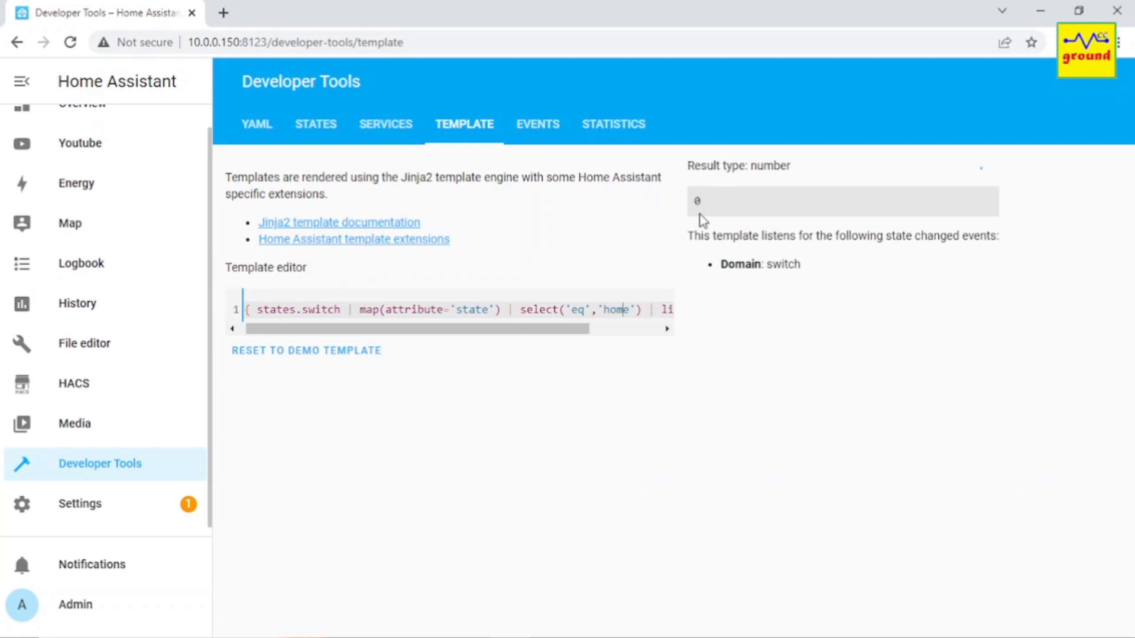
key(BackSpace)
key(BackSpace)
key(BackSpace)
key(BackSpace)
key(BackSpace)
key(BackSpace)
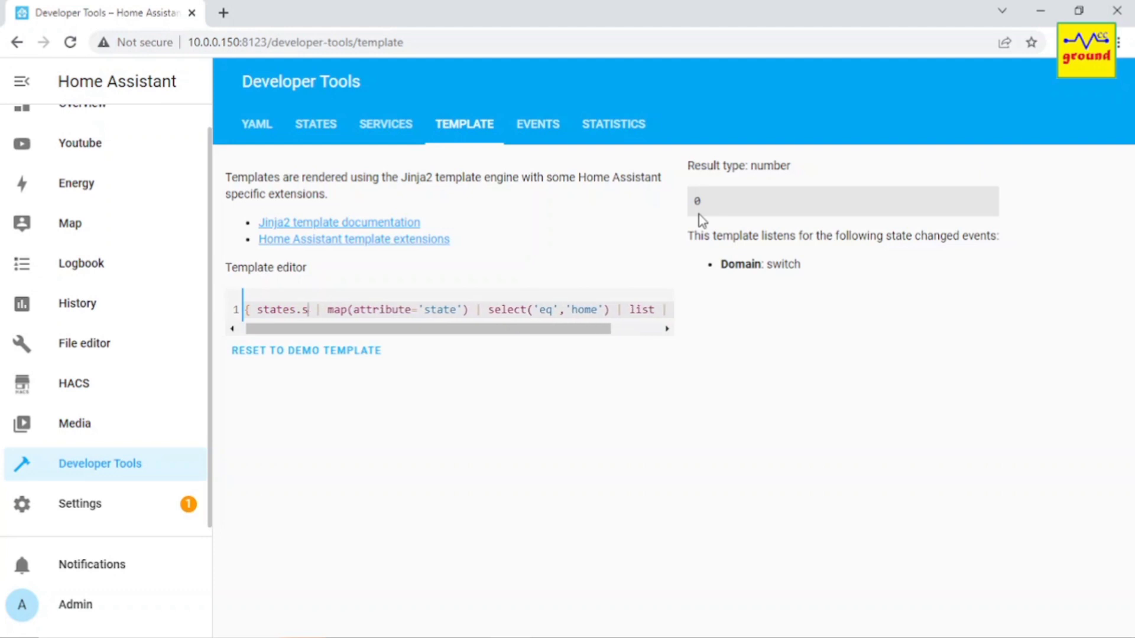
text(person)
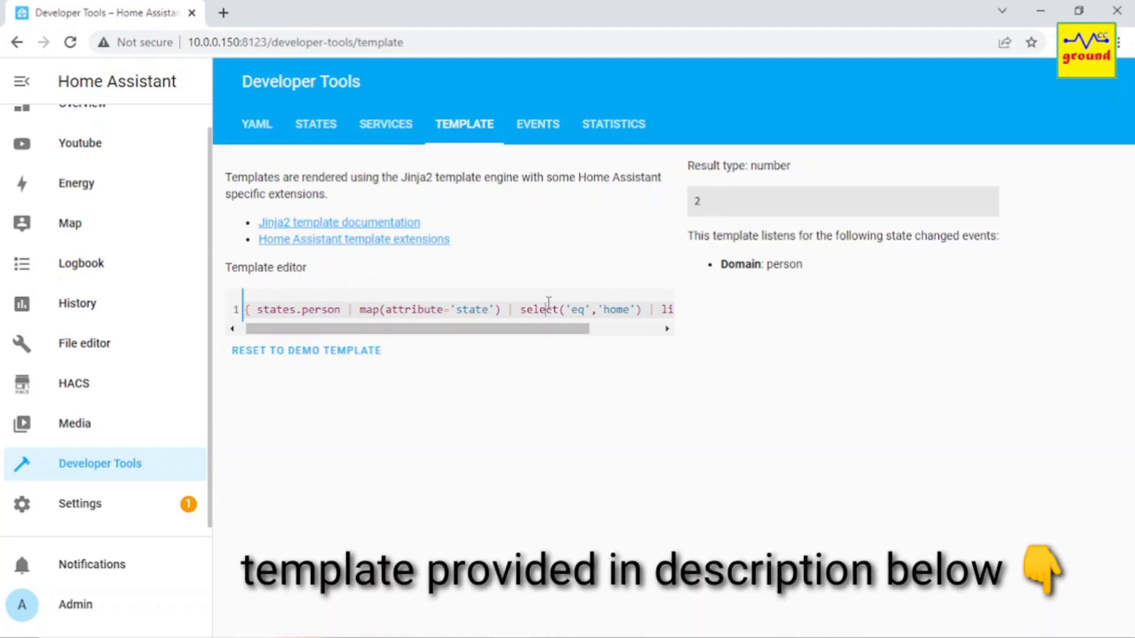
- Copy the whole person-count template expression
key(ctrl+a)
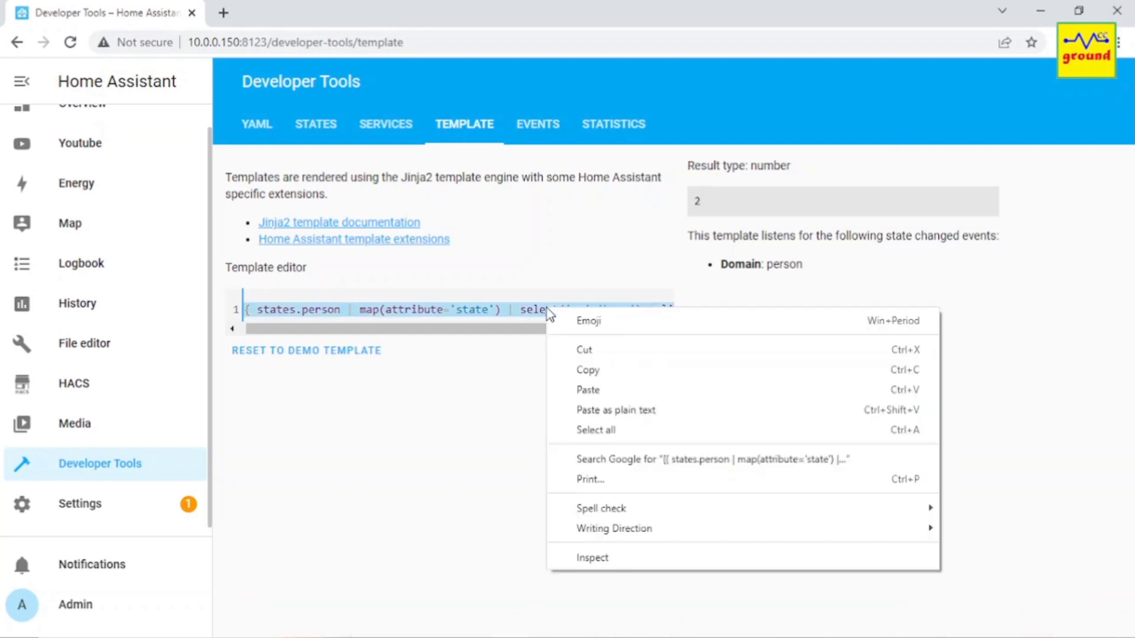
right_click(547, 306)
click(599, 370)
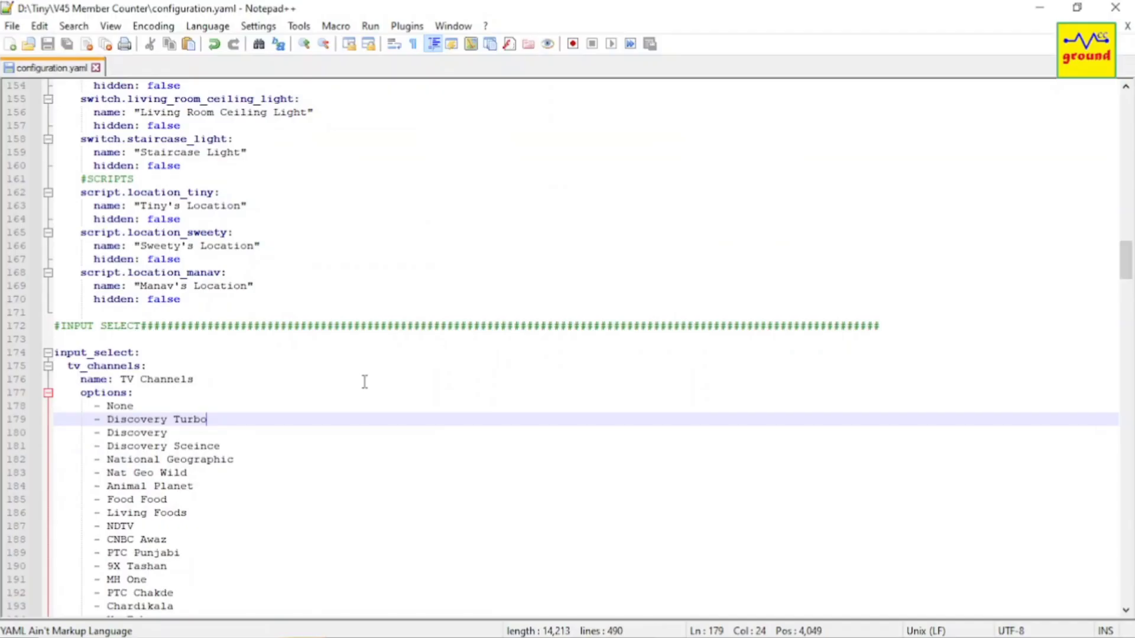
- Under sensor:, add a template platform entry with sensors: and memeber_count:
scroll(364, 381, down, 14)
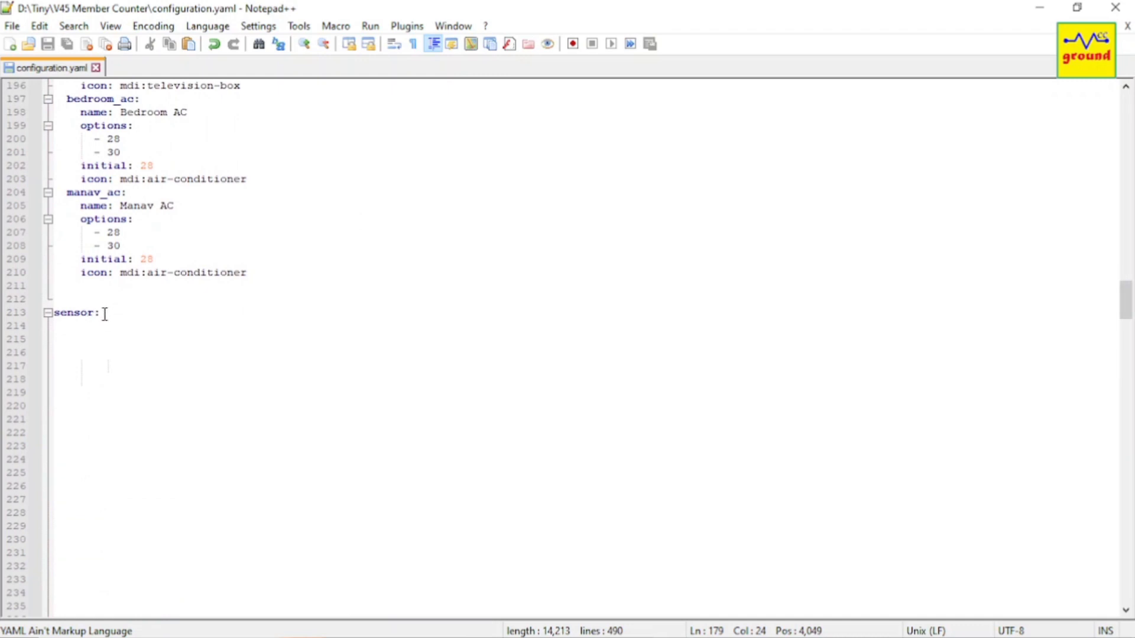
click(104, 314)
key(Return)
text(-)
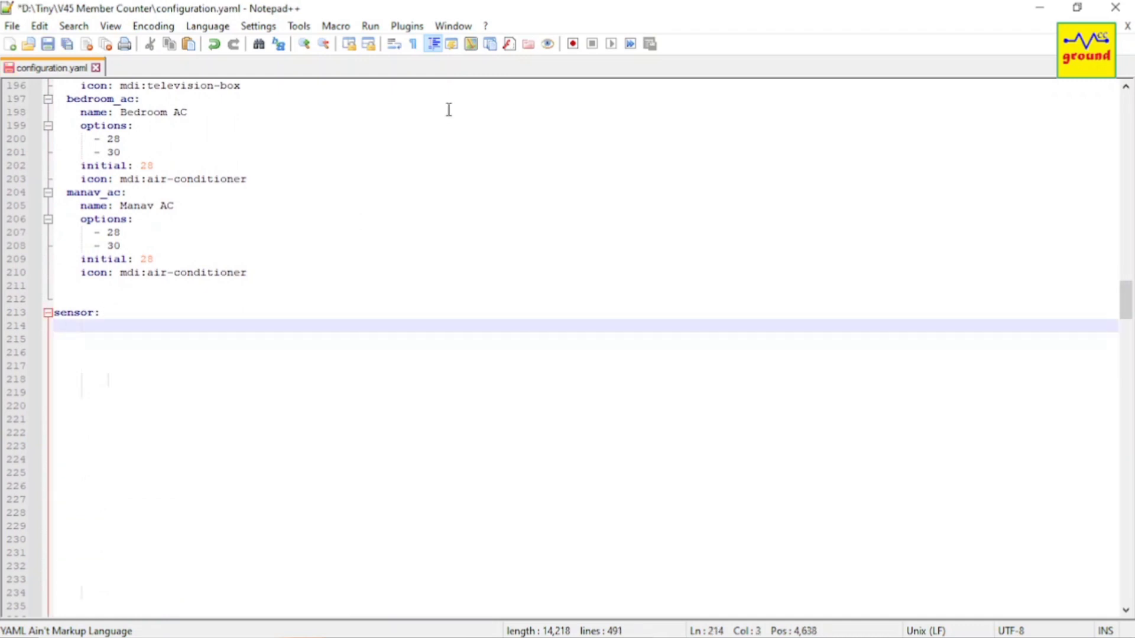
text( platf)
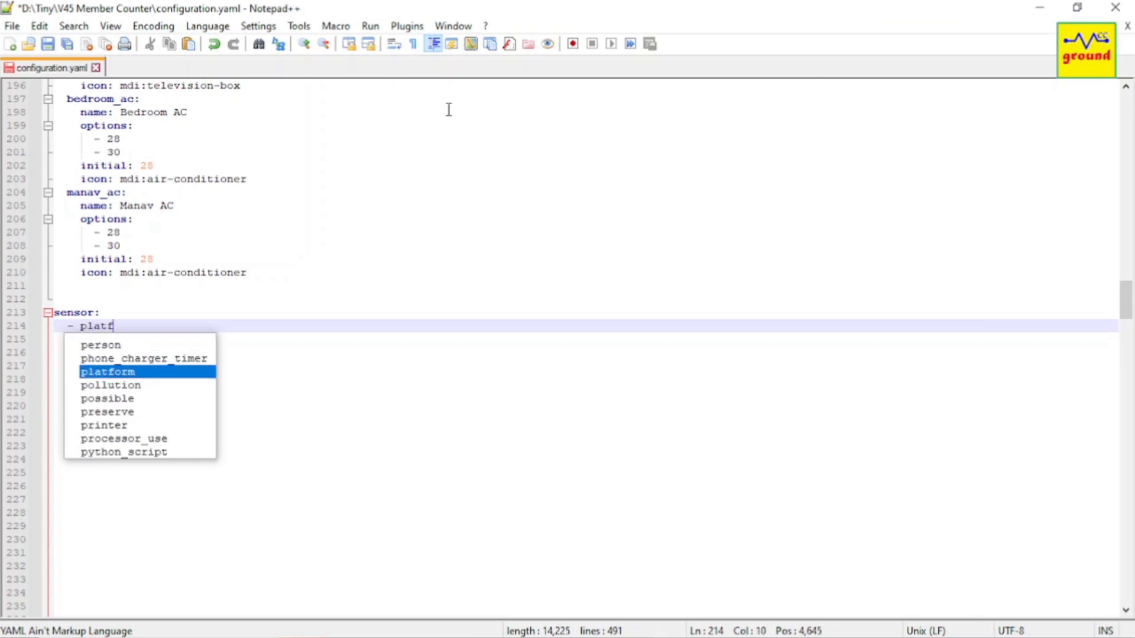
text(orm: templa)
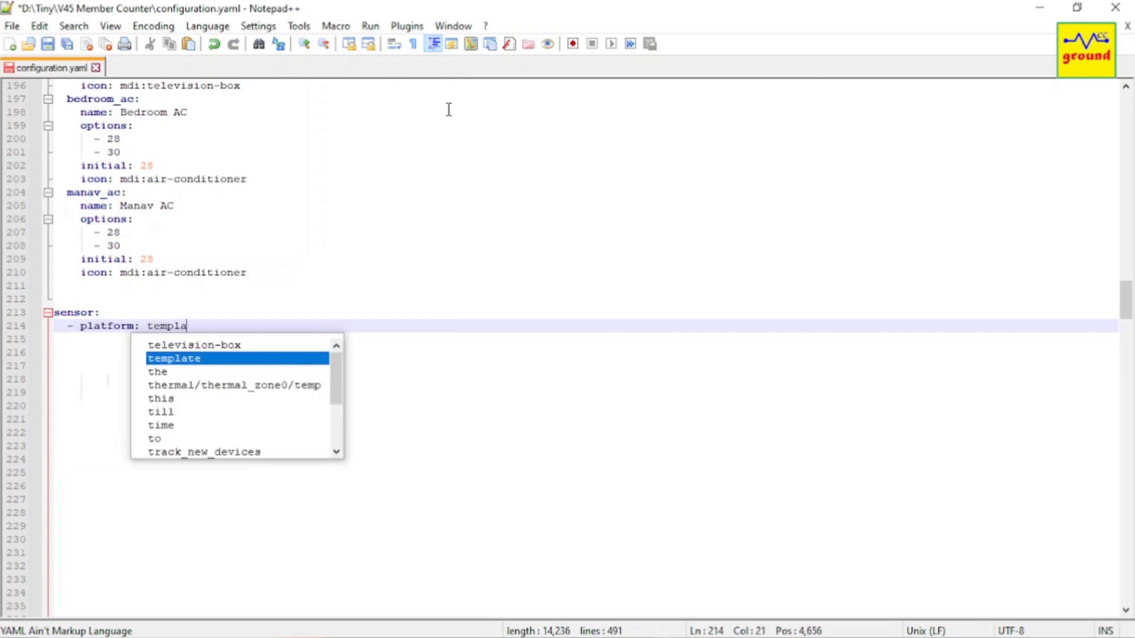
key(Return)
key(Return)
text(se)
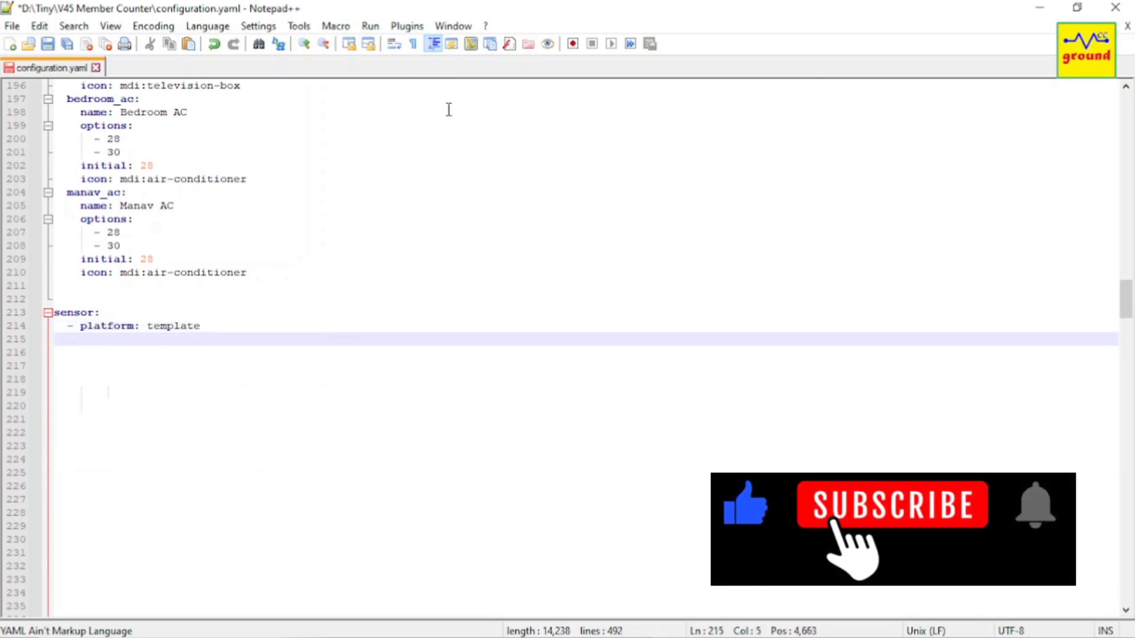
text(nsors:)
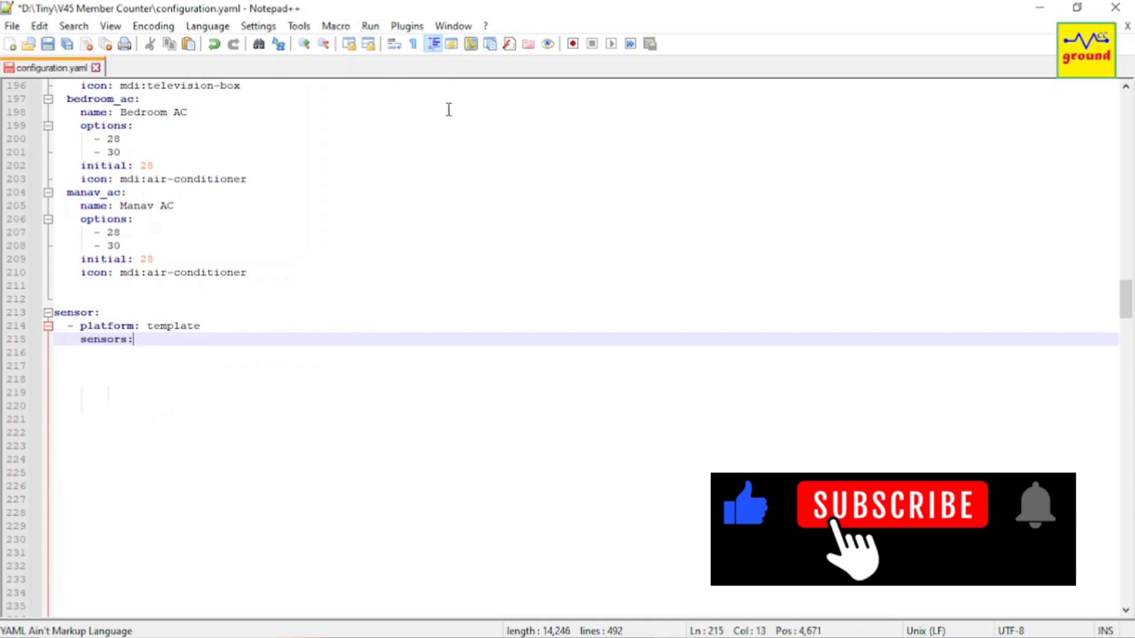
key(Return)
text(mem)
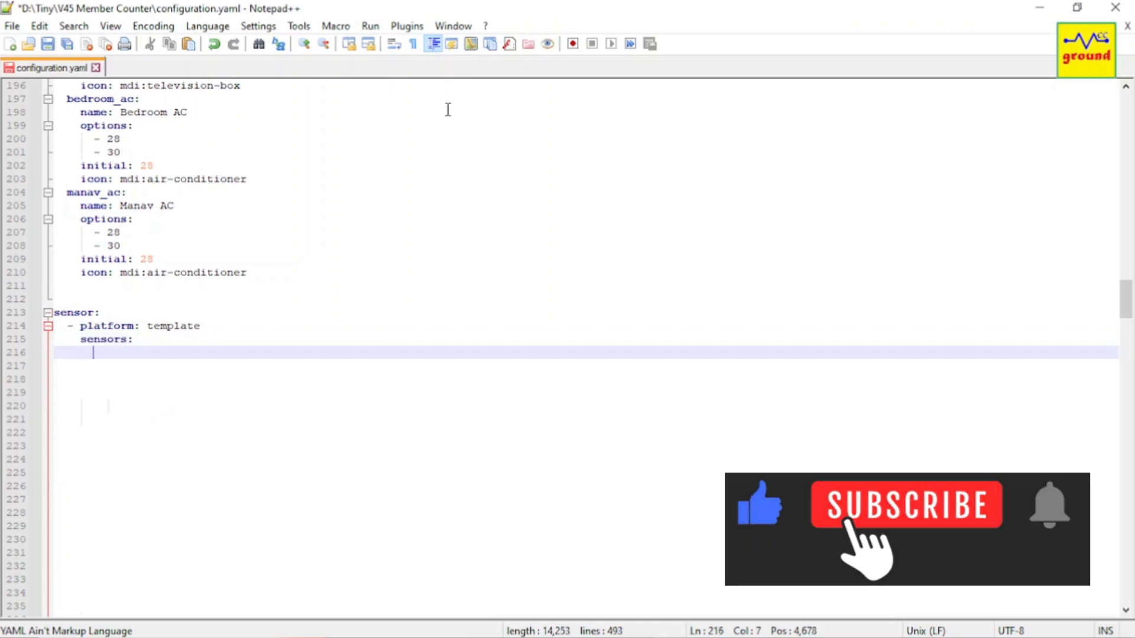
text(eber_)
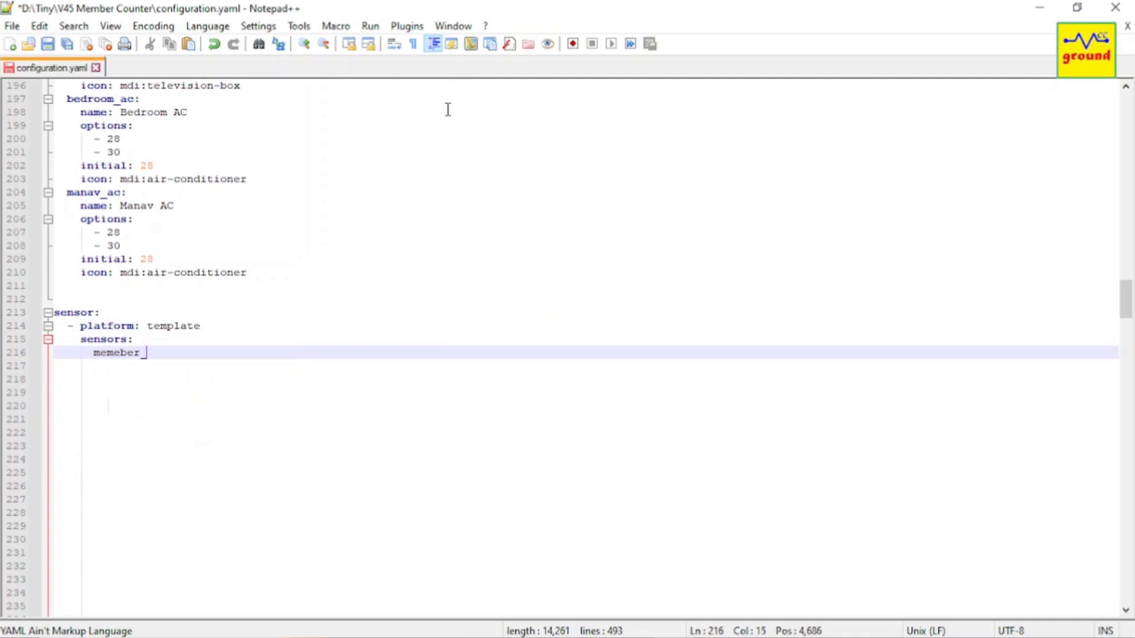
text(count:)
key(Return)
- Give memeber_count friendly_name Member Present and a value_template: >- holding the pasted template
text(frie)
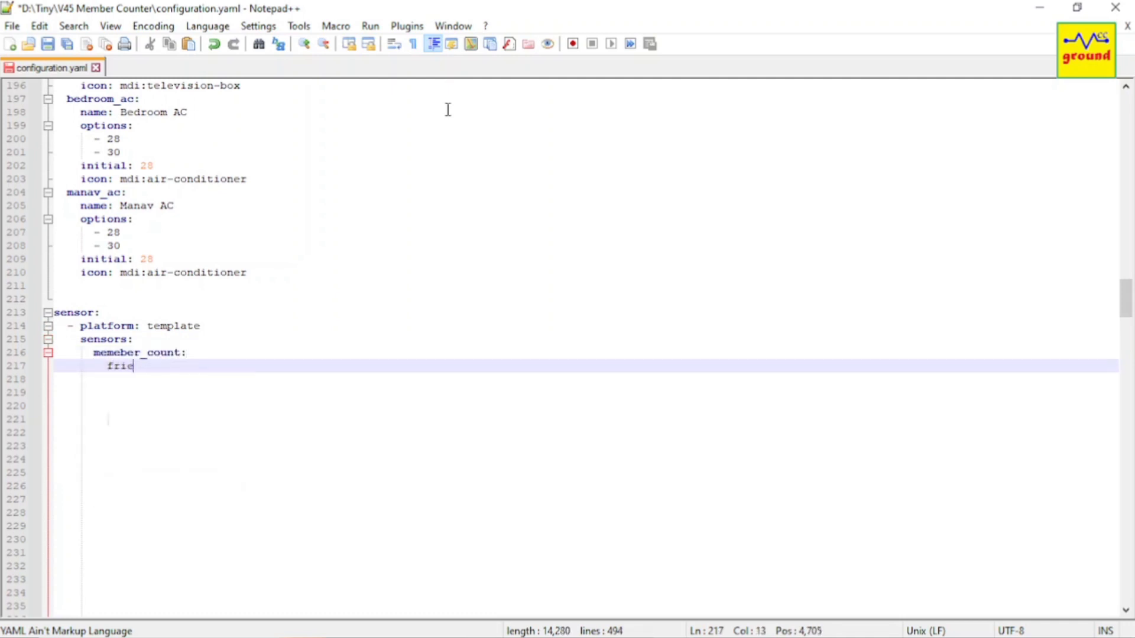
text(ndly_name:)
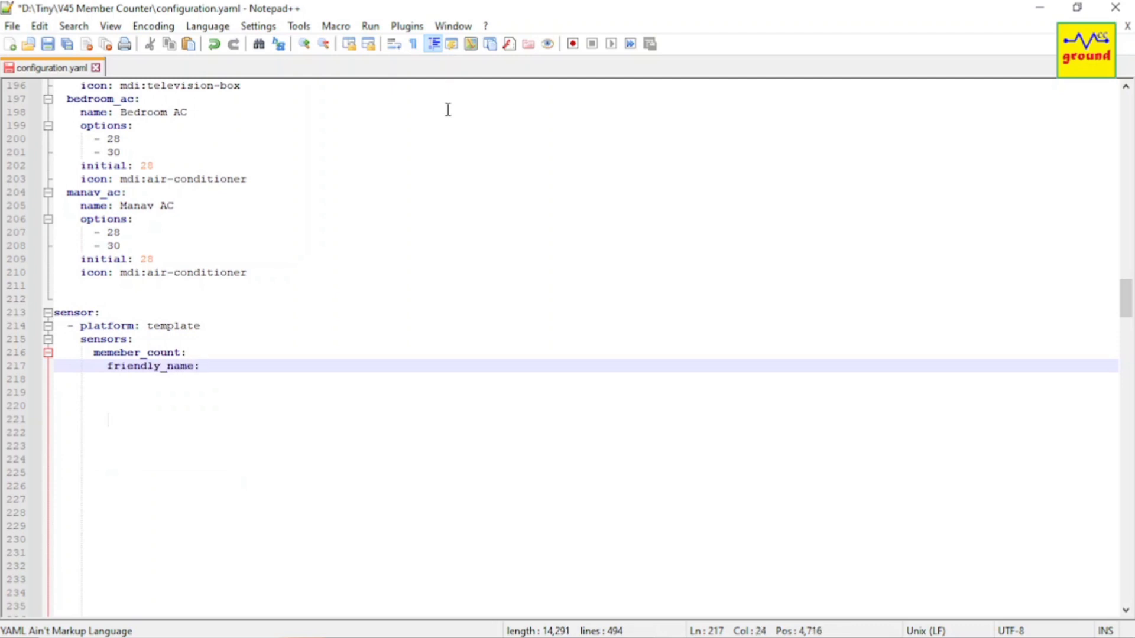
text( Member Present)
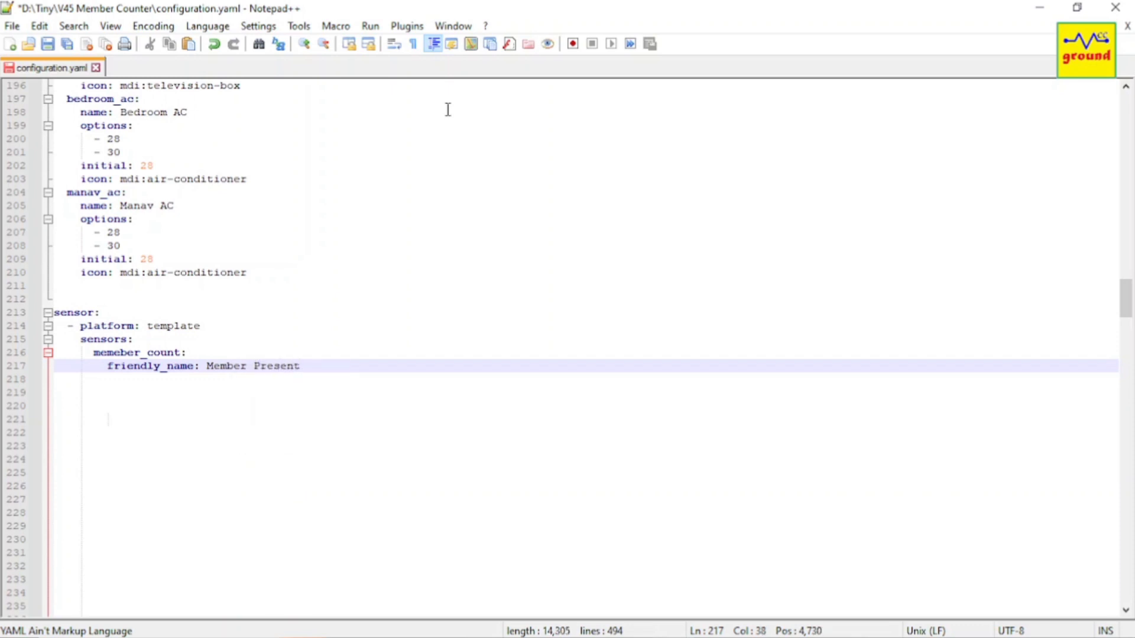
key(Return)
text(va)
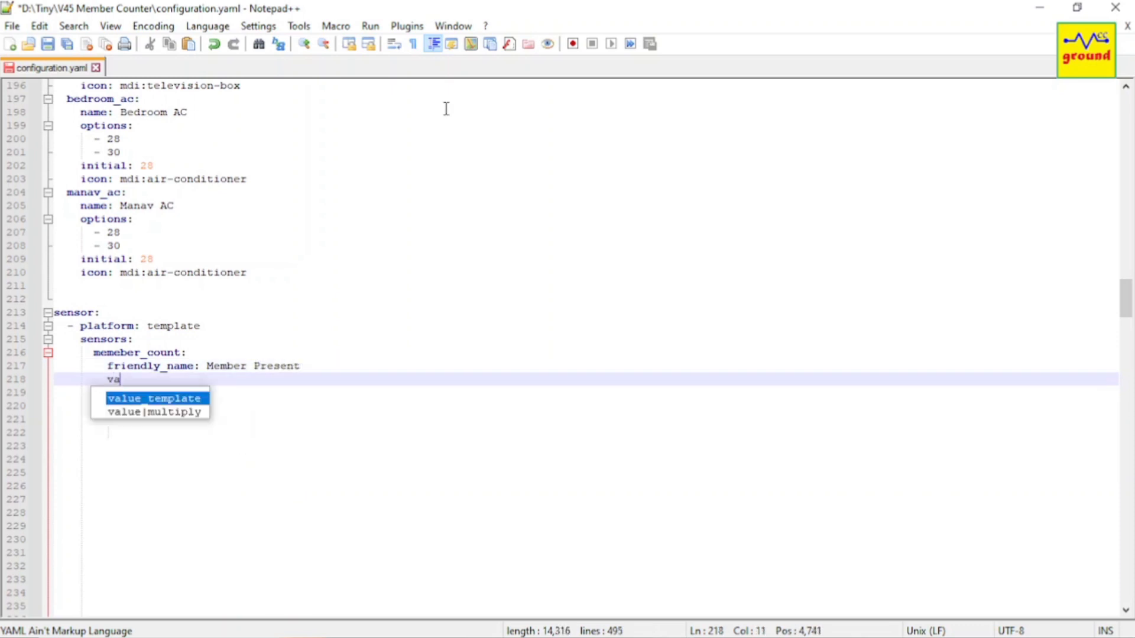
text(lue_te)
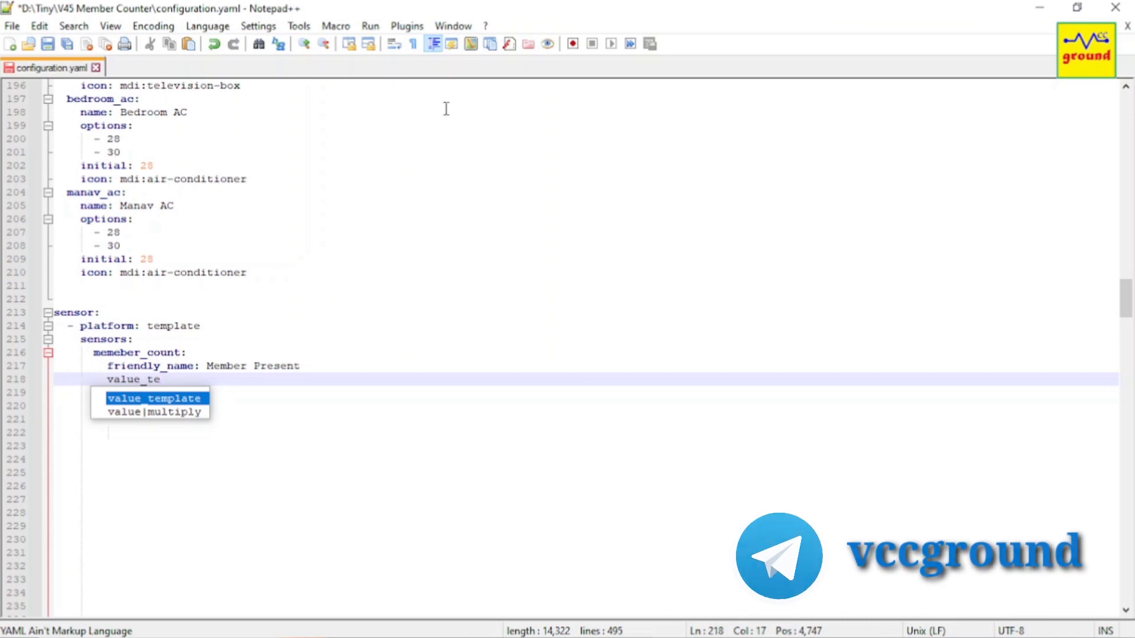
key(Return)
text(:)
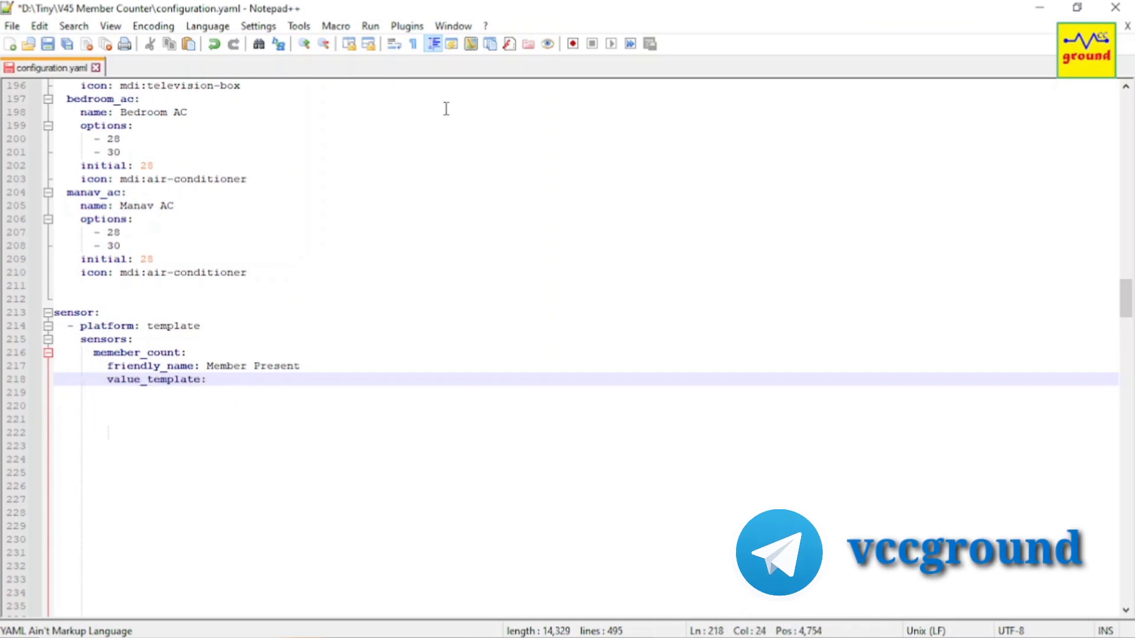
text( >-)
key(Return)
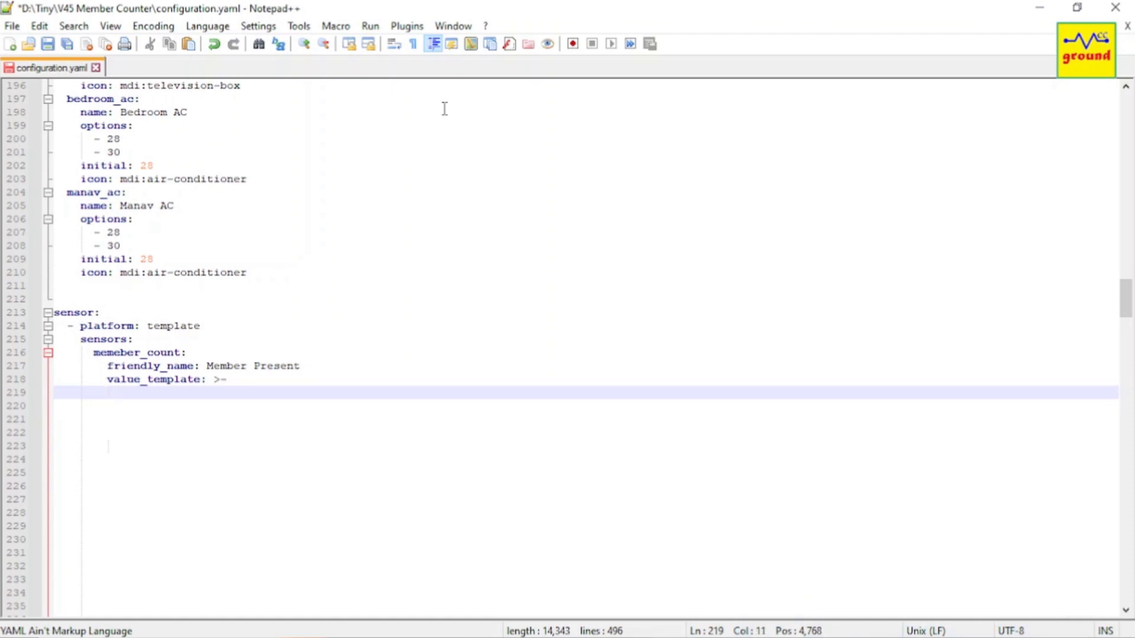
text({{ states.person | map(attribute='state') | select('eq','home') | list | length }})
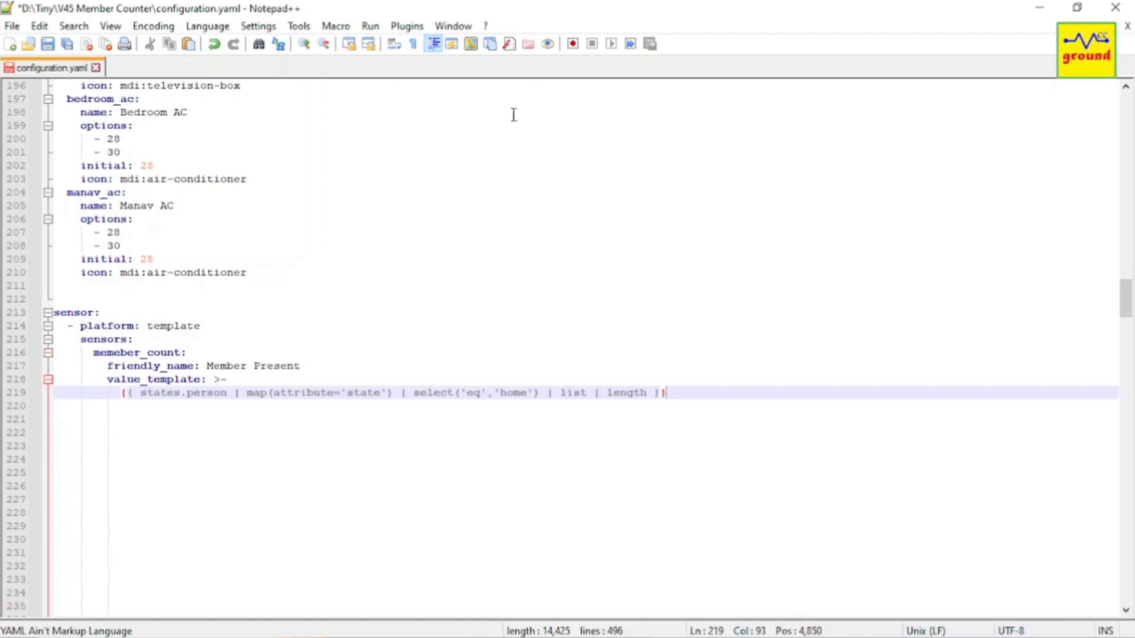
click(744, 412)
click(745, 433)
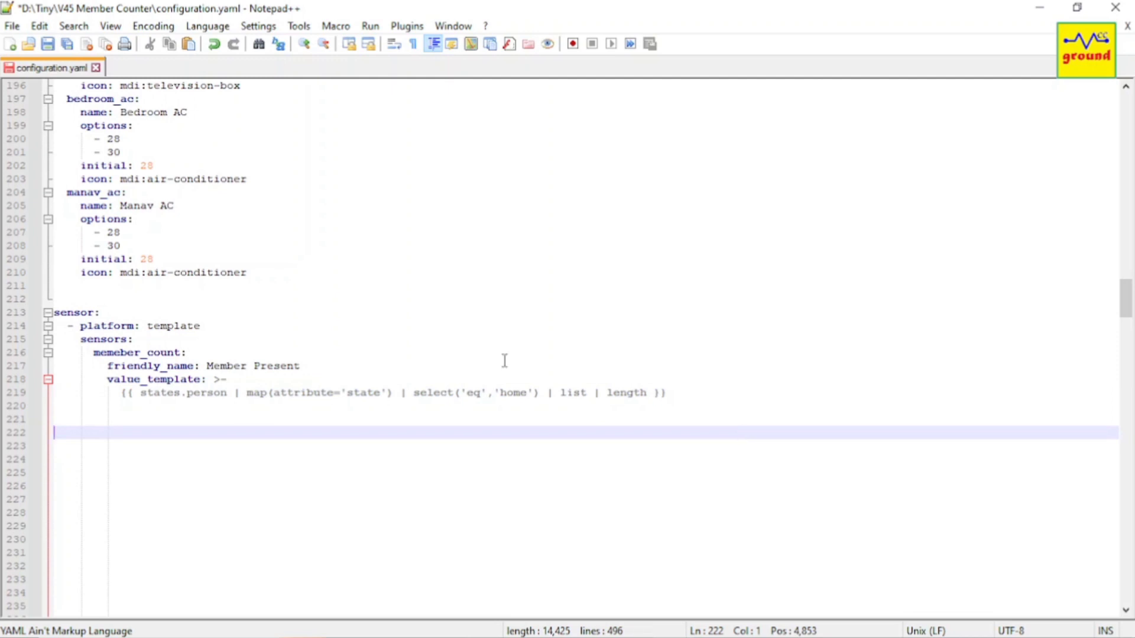
- Save configuration.yaml and validate it with Check Configuration under Developer Tools YAML
click(69, 45)
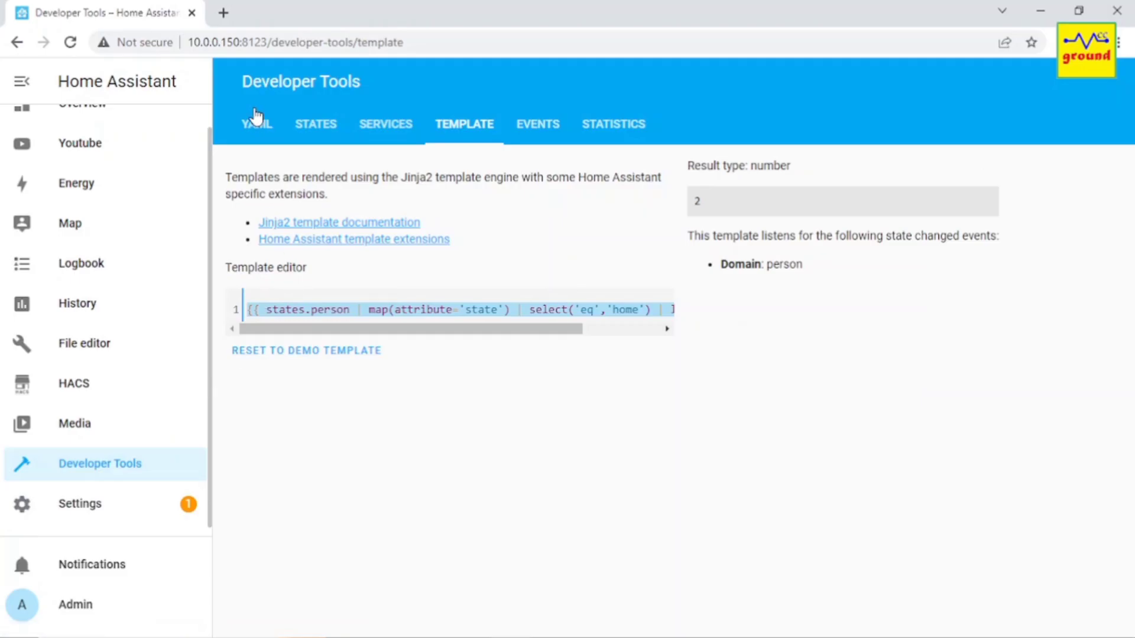
click(256, 117)
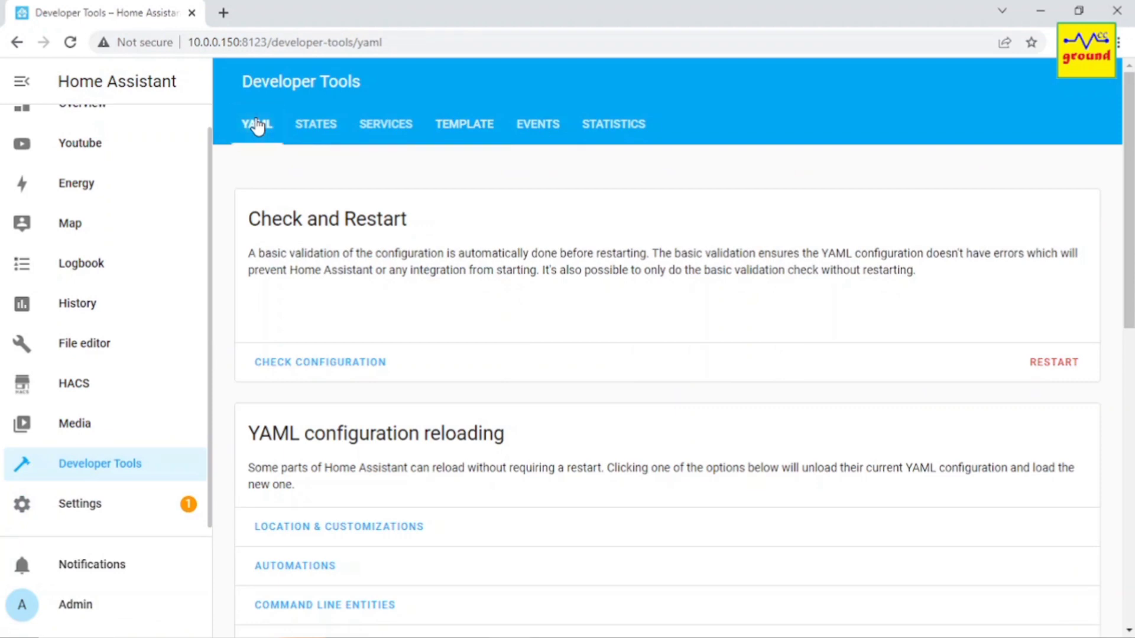
click(361, 367)
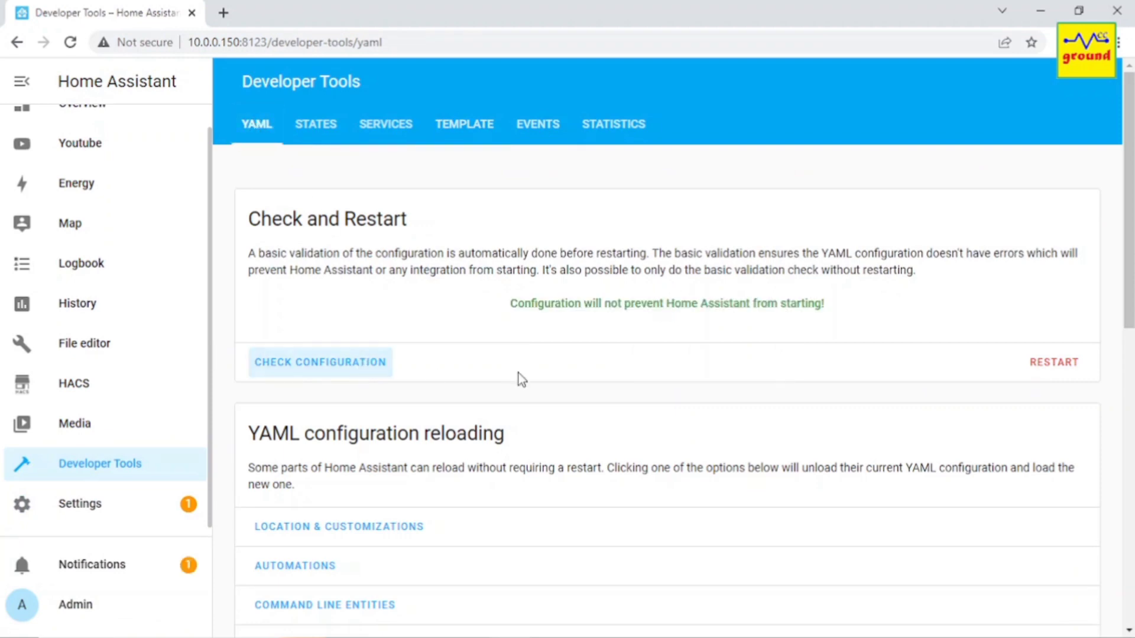
click(1062, 366)
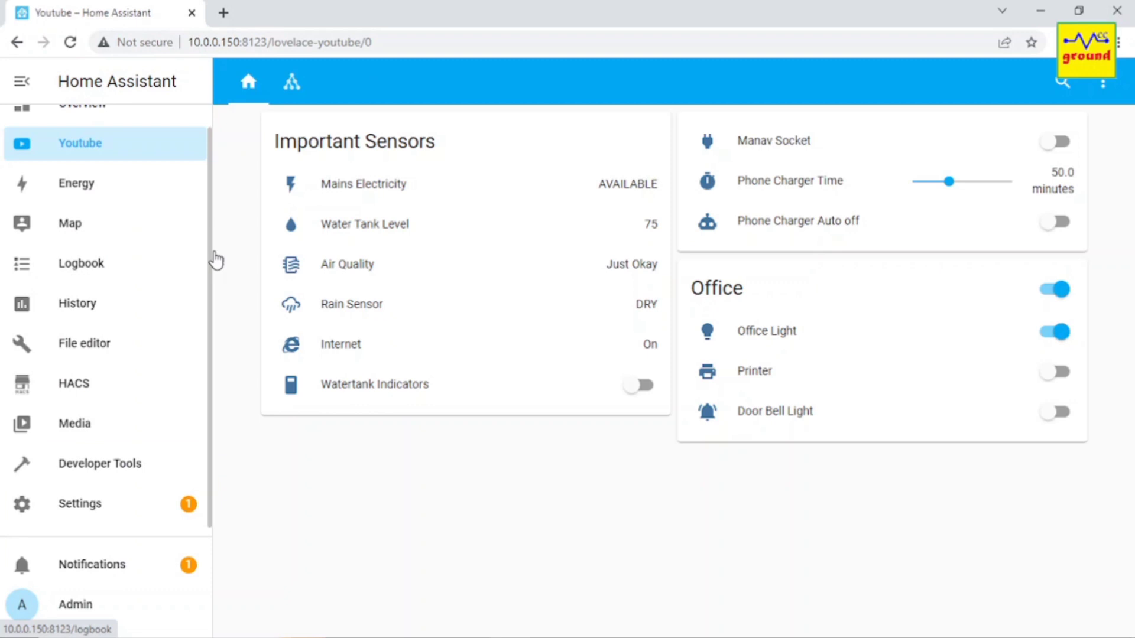
- Add the Member Present entity to the Important Sensors card and save the dashboard edits
click(1102, 89)
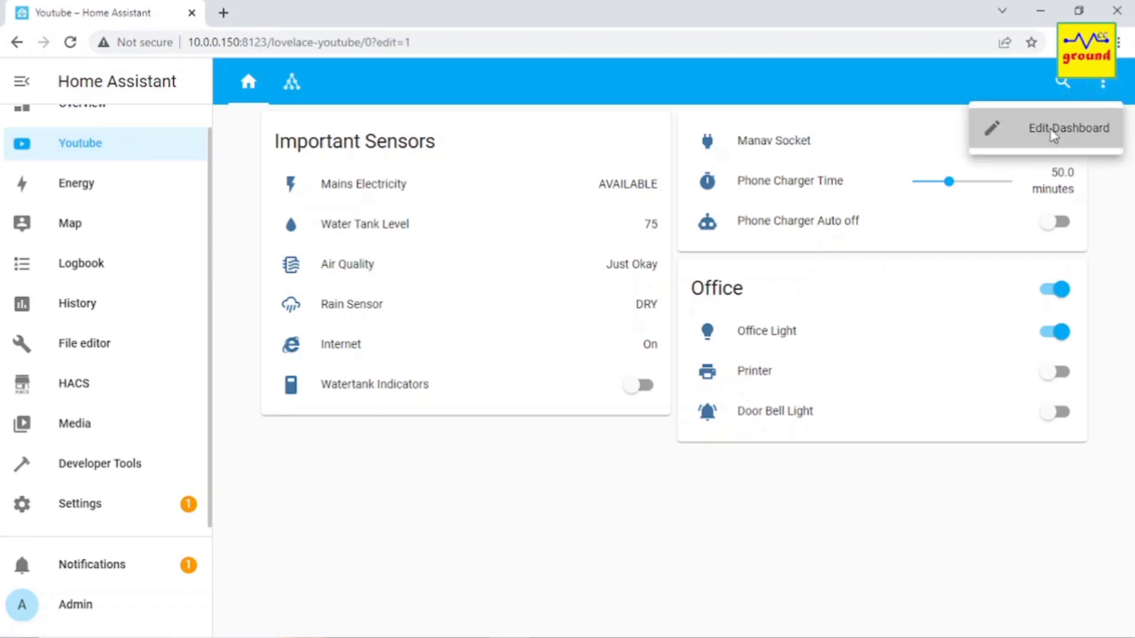
click(993, 130)
click(300, 480)
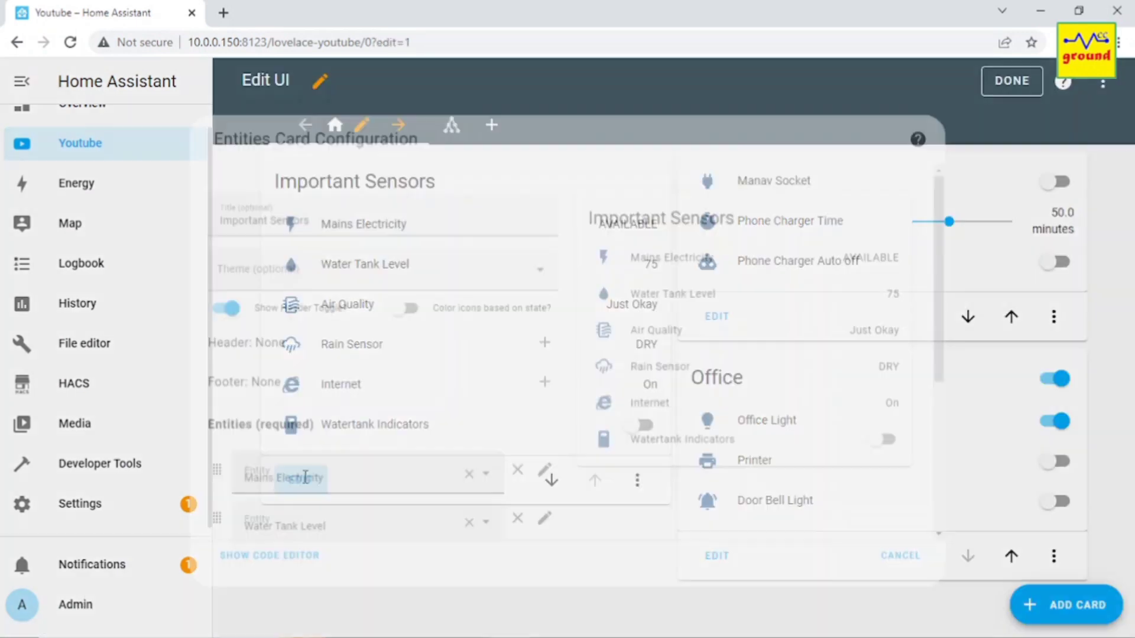
scroll(305, 461, down, 4)
click(235, 516)
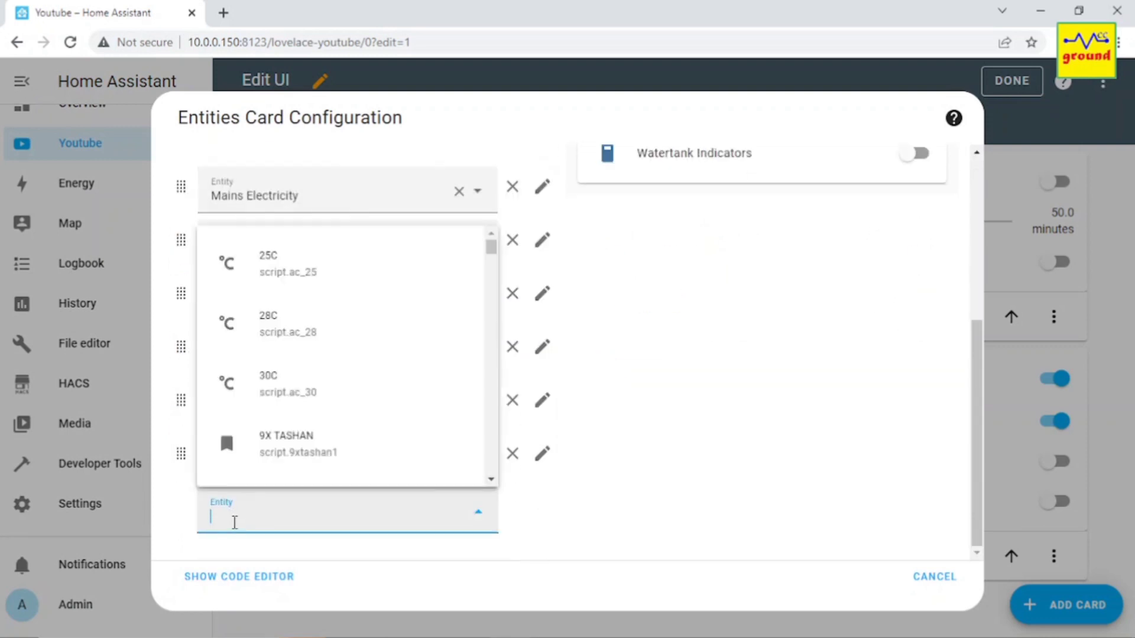
text(member)
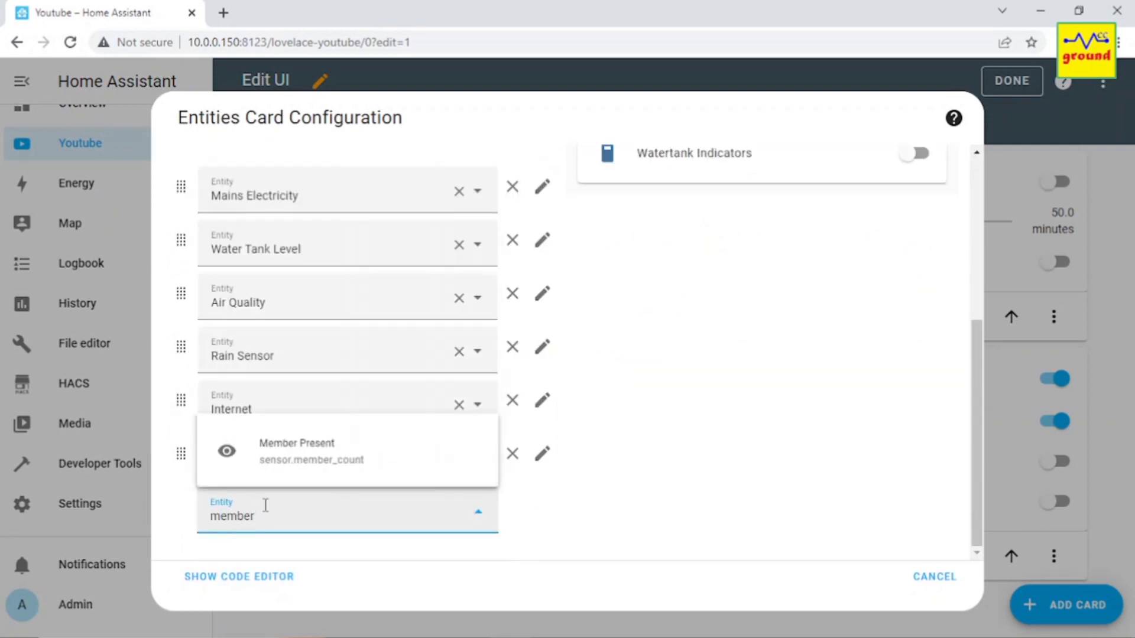
click(296, 447)
click(939, 577)
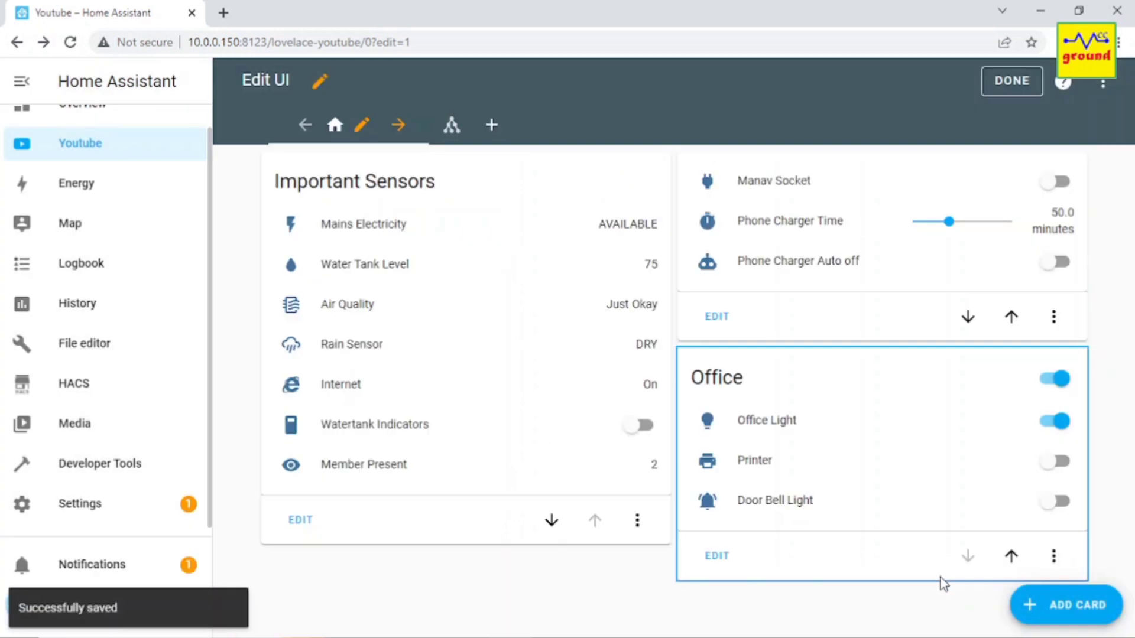
click(1024, 70)
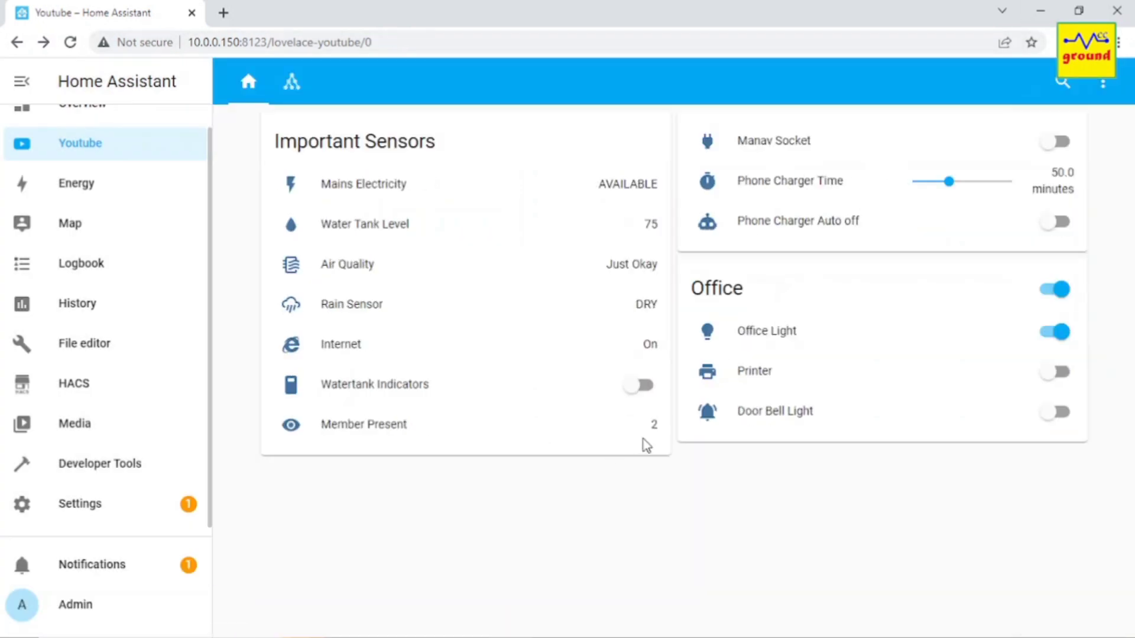